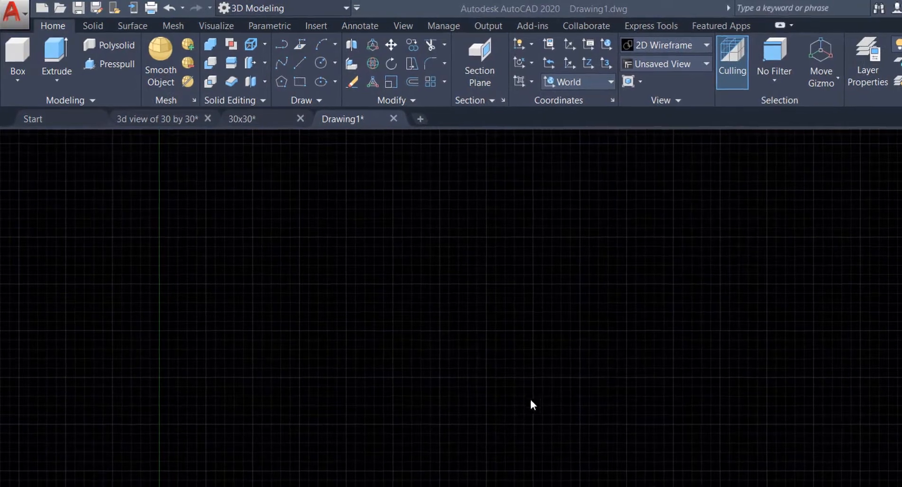
Draw a line 24 inches horizontally to the right, continued by a 10-inch segment straight down
{"action": "left_click", "coordinate": [585, 332]}
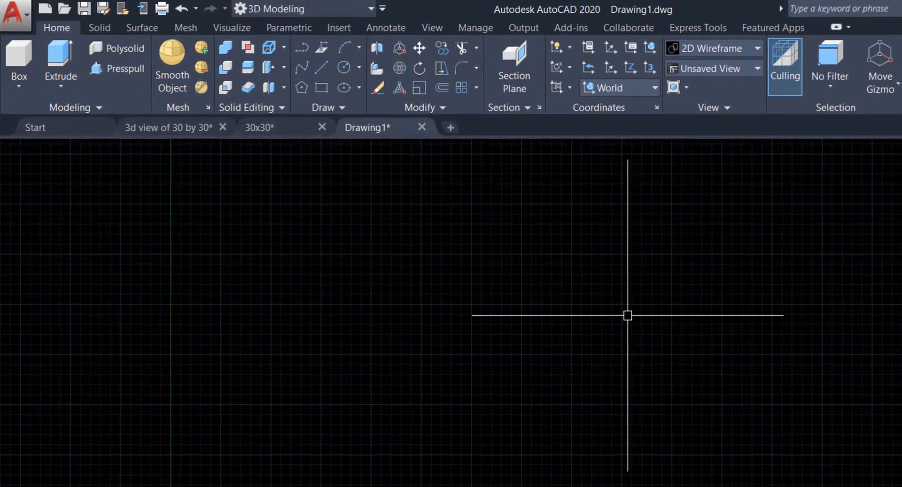
{"action": "type", "text": "L"}
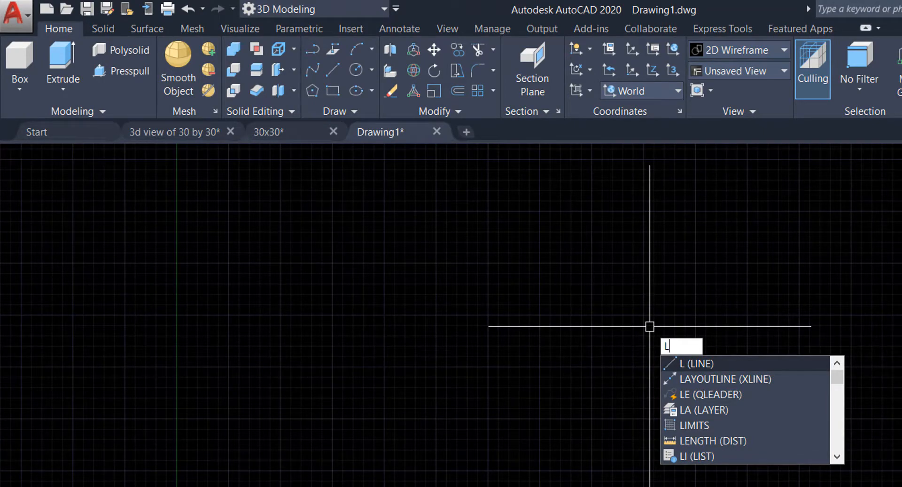
{"action": "key", "text": "Return"}
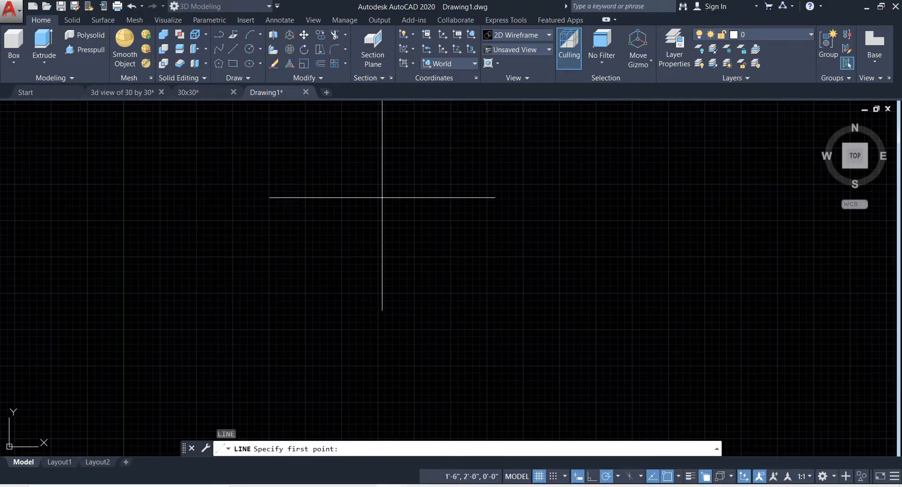
{"action": "left_click", "coordinate": [196, 219]}
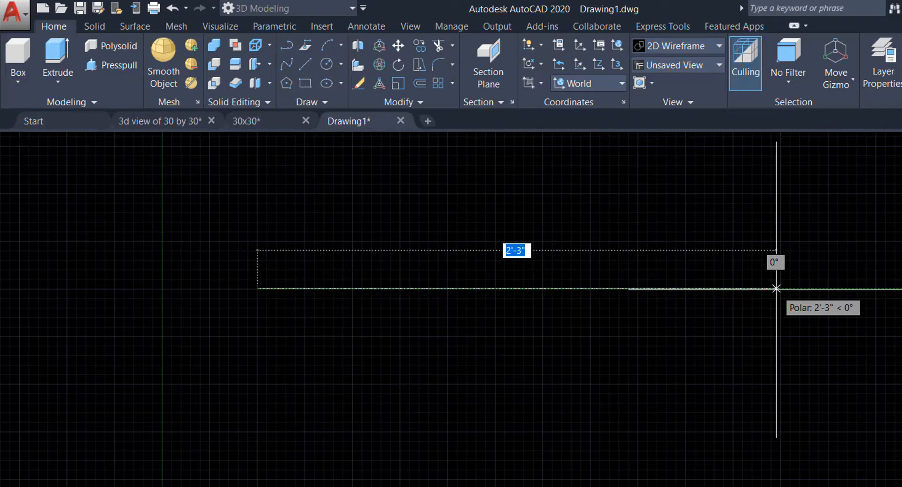
{"action": "type", "text": "24"}
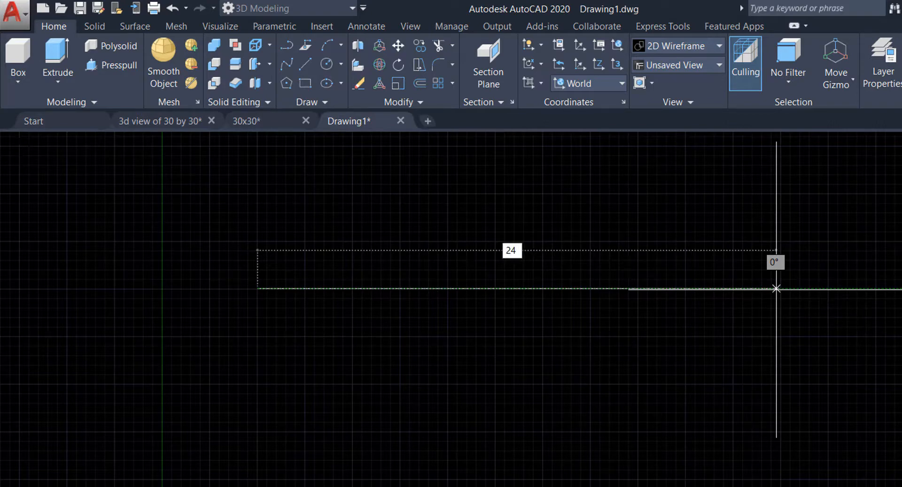
{"action": "key", "text": "Return"}
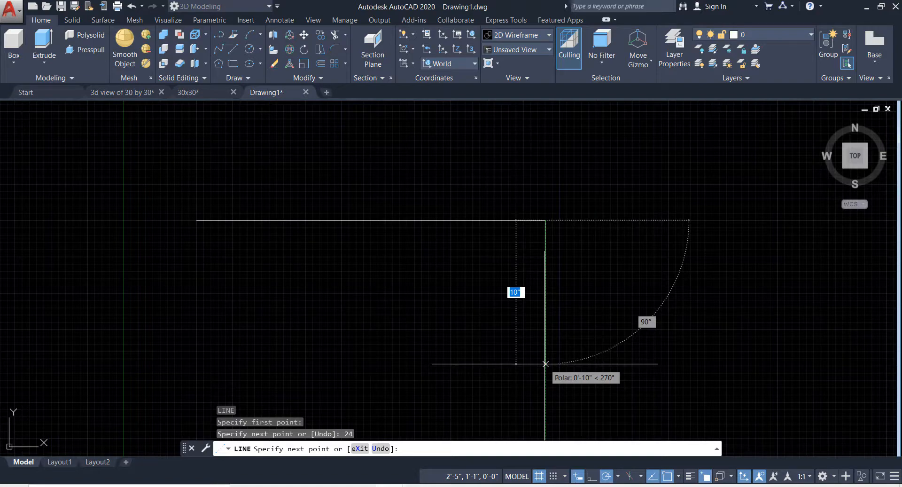
{"action": "type", "text": "1"}
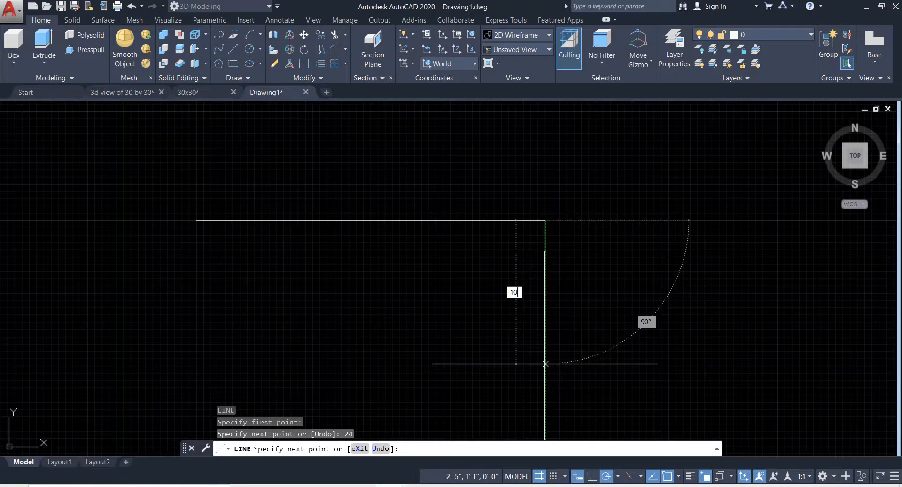
{"action": "key", "text": "Return"}
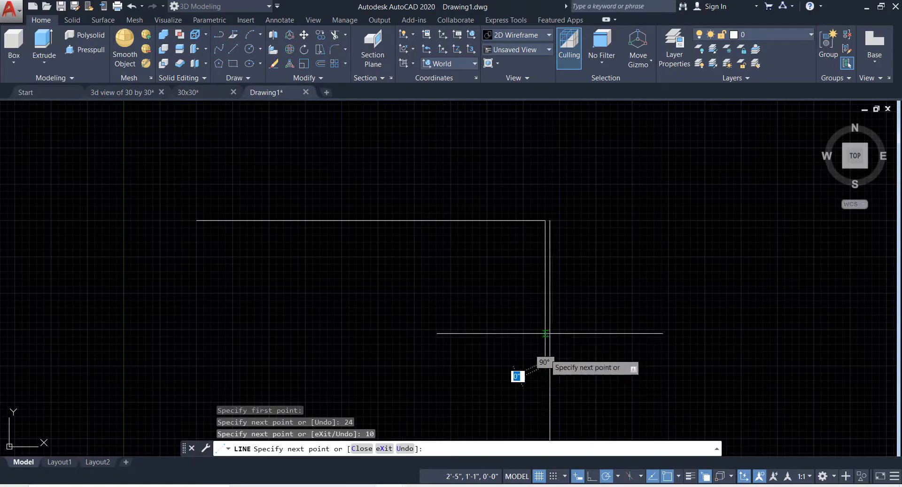
Continue the outline with a 22-inch segment to the left and close it back to its start point
{"action": "scroll", "coordinate": [553, 271], "scroll_direction": "down", "scroll_amount": 6}
{"action": "scroll", "coordinate": [491, 268], "scroll_direction": "up", "scroll_amount": 2}
{"action": "scroll", "coordinate": [491, 268], "scroll_direction": "up", "scroll_amount": 4}
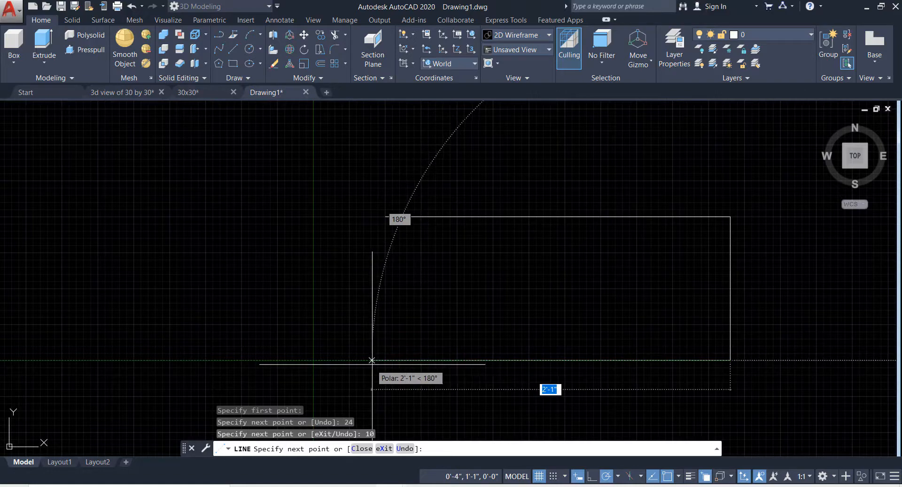
{"action": "type", "text": "2"}
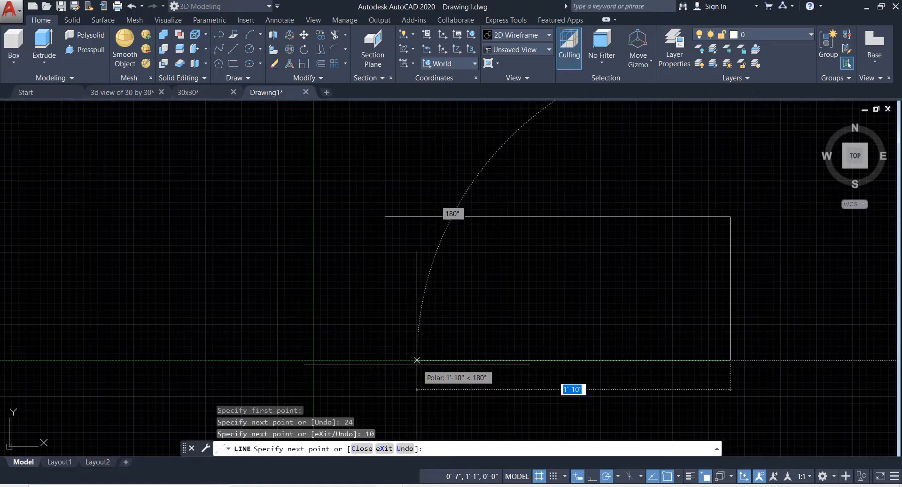
{"action": "type", "text": "22"}
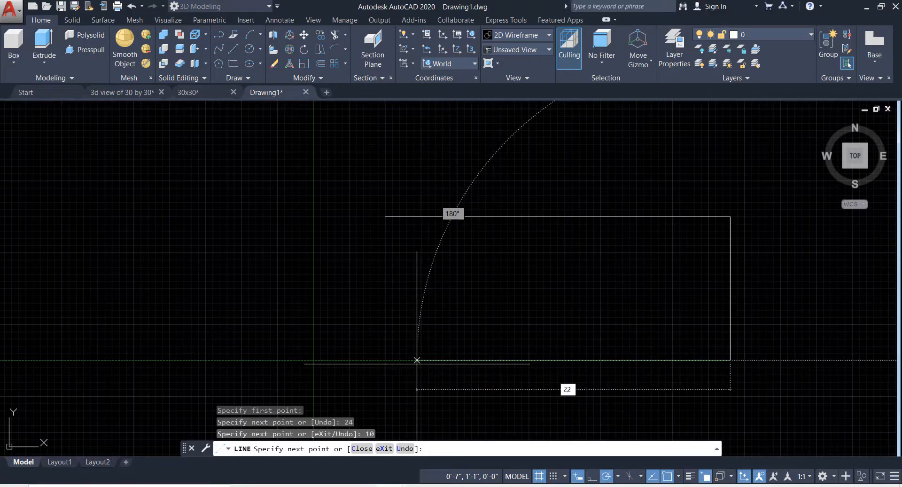
{"action": "key", "text": "Return"}
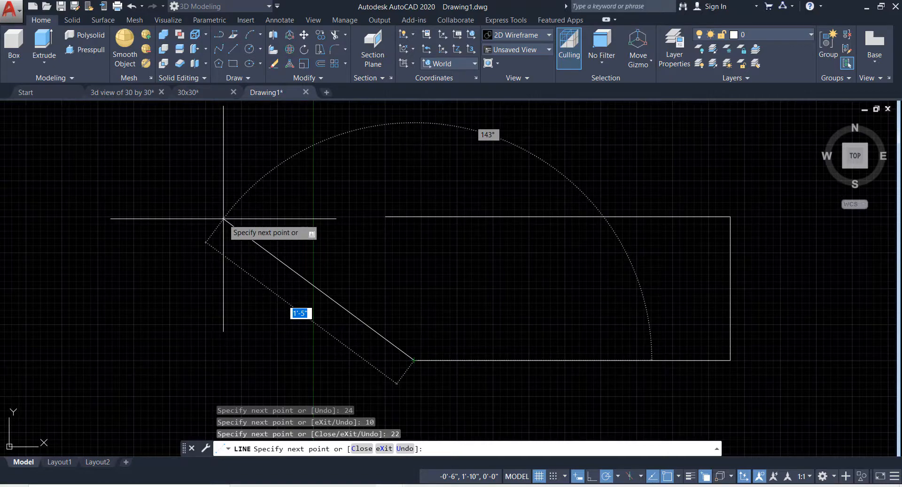
{"action": "type", "text": "c"}
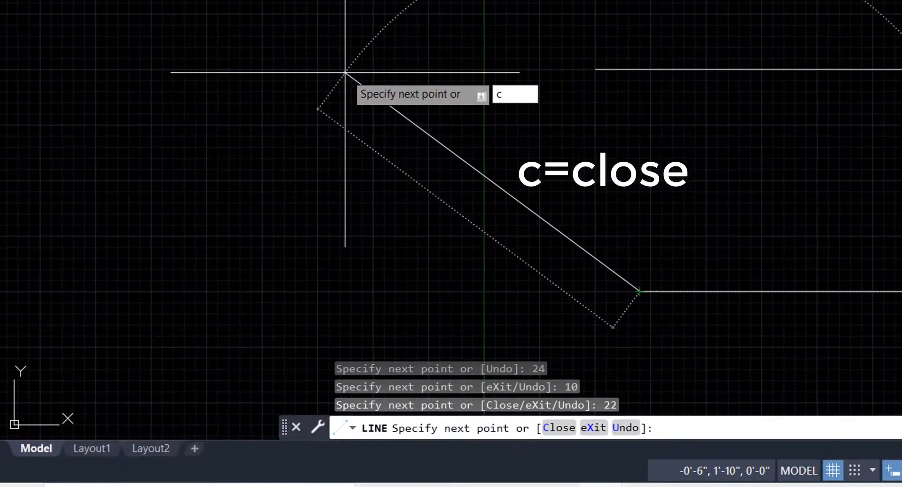
{"action": "key", "text": "Return"}
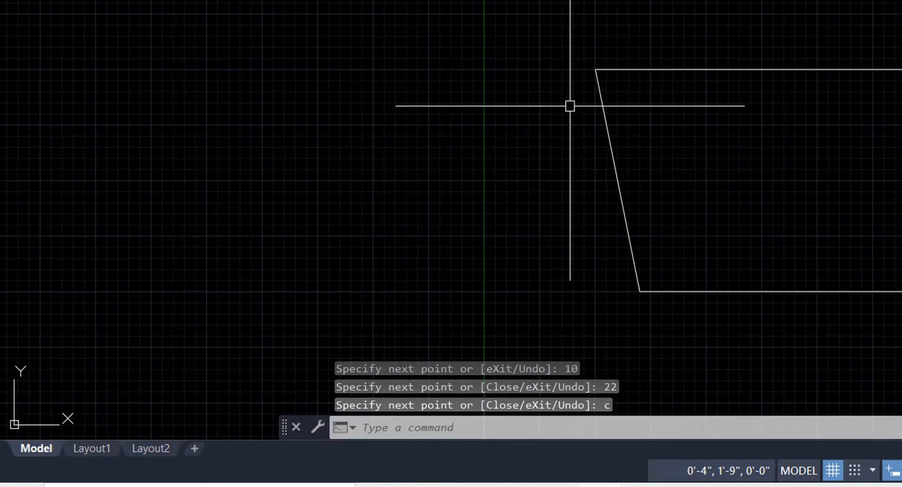
Erase all four lines of the closed outline
{"action": "middle_click_drag", "start_coordinate": [655, 111], "coordinate": [424, 77]}
{"action": "scroll", "coordinate": [428, 79], "scroll_direction": "up", "scroll_amount": 2}
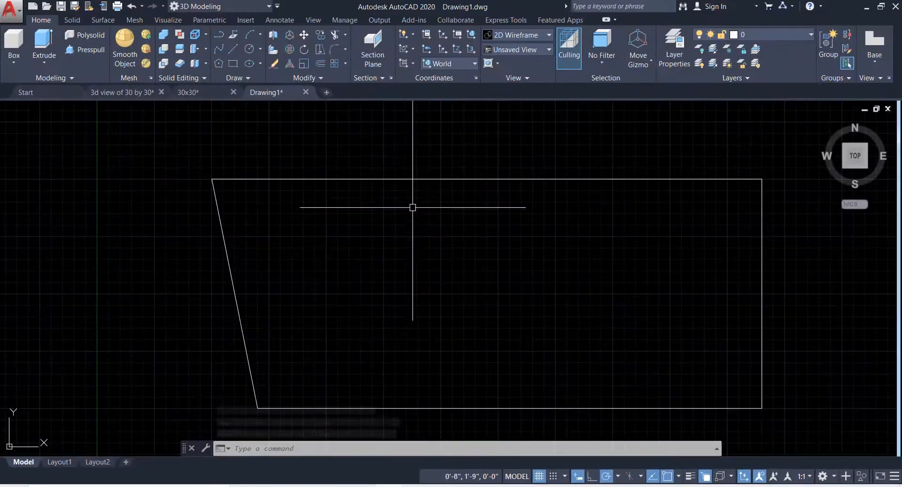
{"action": "scroll", "coordinate": [324, 188], "scroll_direction": "down", "scroll_amount": 2}
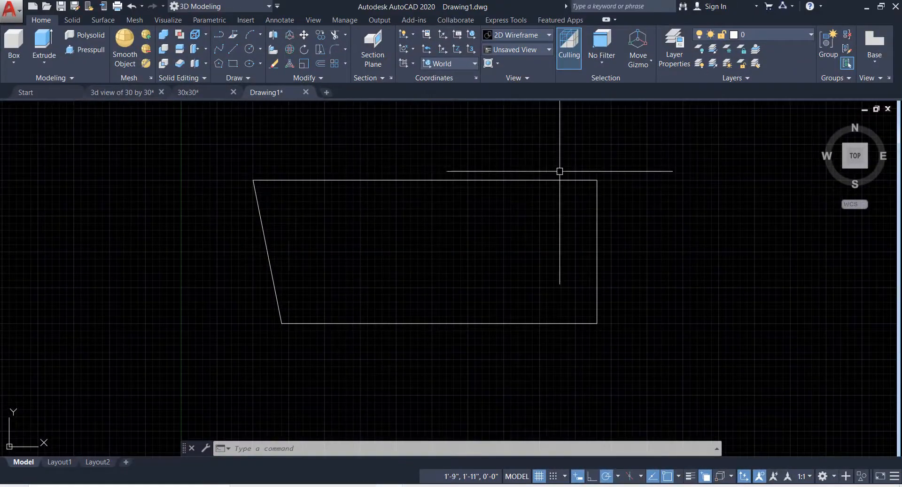
{"action": "left_click", "coordinate": [618, 153]}
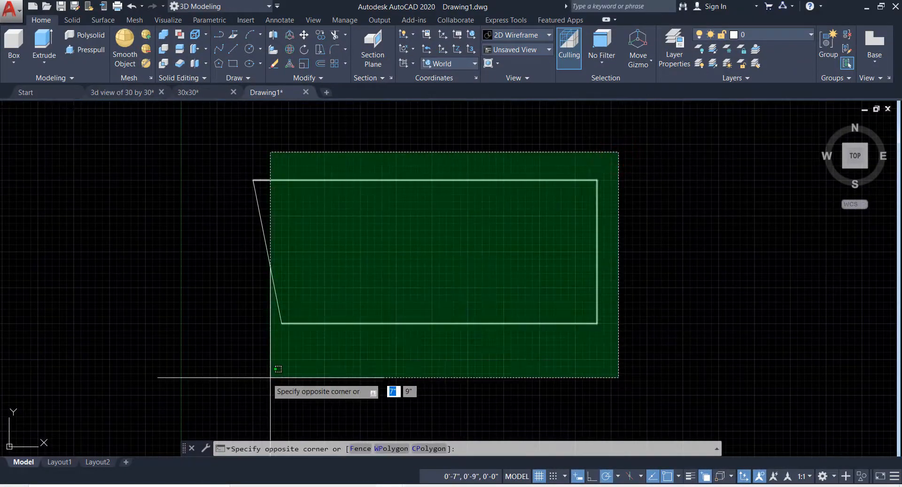
{"action": "left_click", "coordinate": [236, 368]}
{"action": "type", "text": "E"}
{"action": "key", "text": "Return"}
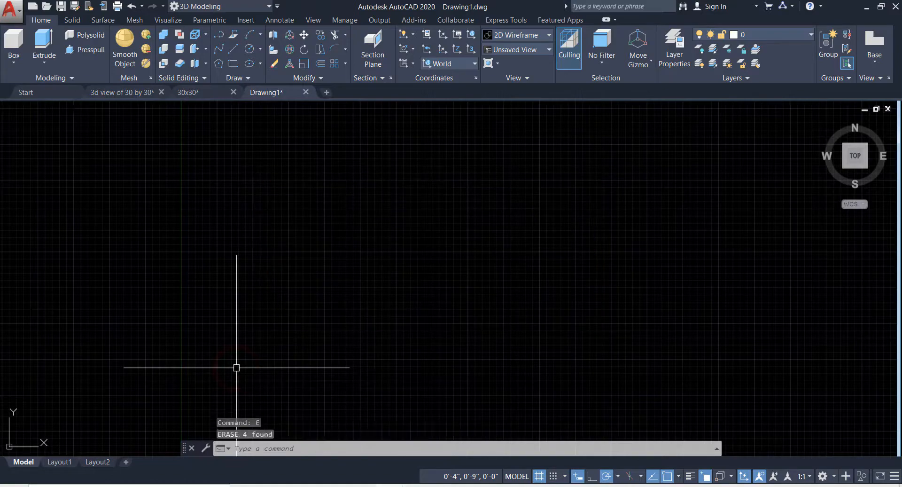
{"action": "key", "text": "Escape"}
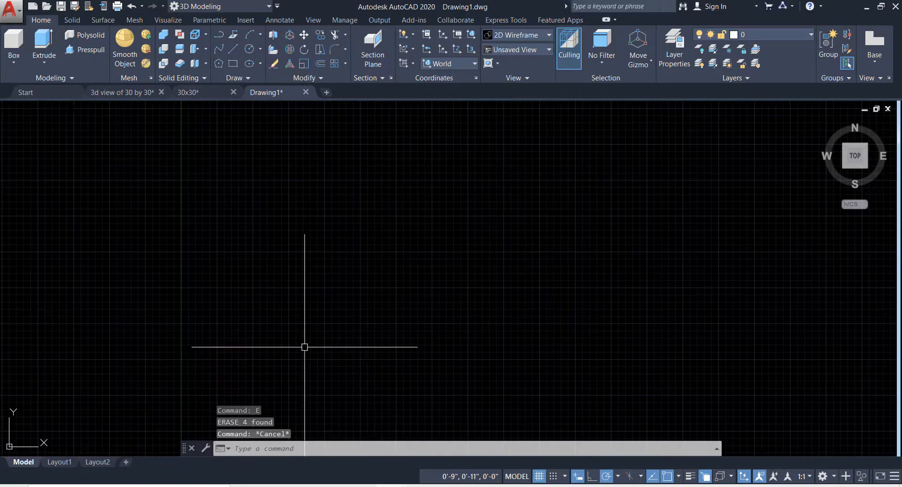
Turn on the display of the menu bar
{"action": "left_click", "coordinate": [277, 6]}
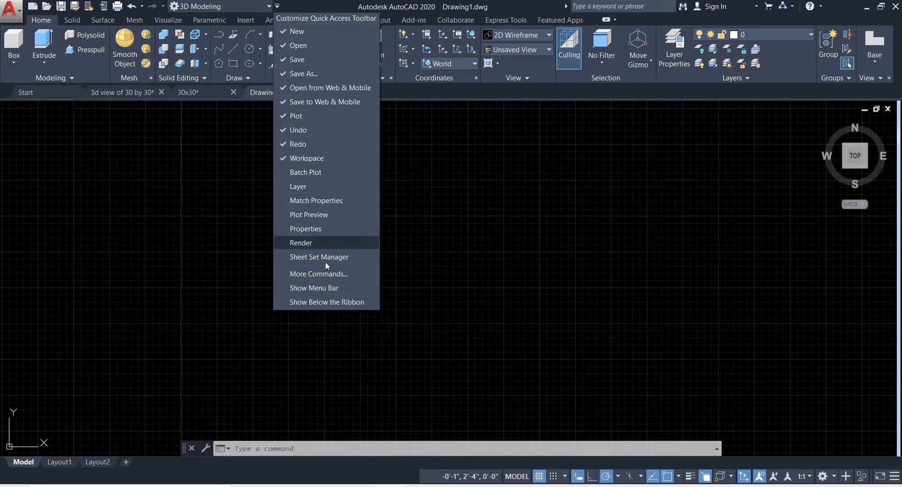
{"action": "left_click", "coordinate": [322, 288]}
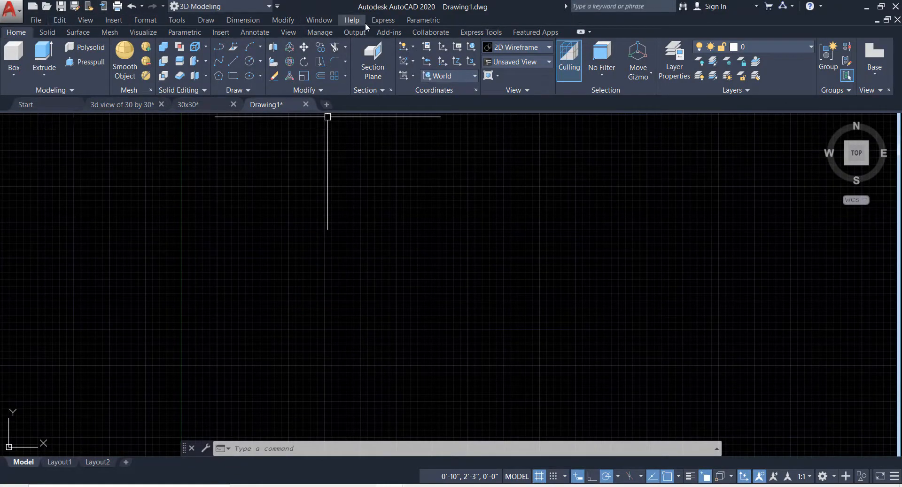
Draw a freehand chain of seven connected lines, starting with a horizontal one about 1'-11" long and zigzagging from its right end
{"action": "left_click", "coordinate": [204, 19]}
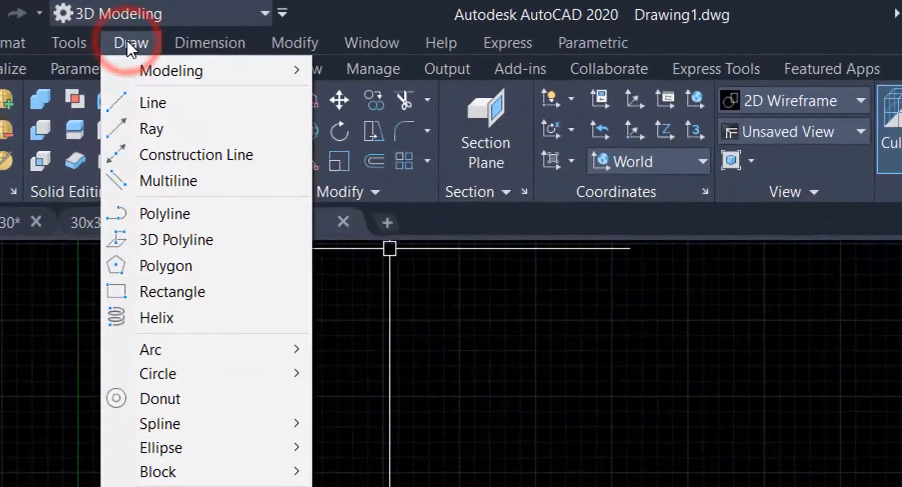
{"action": "left_click", "coordinate": [148, 103]}
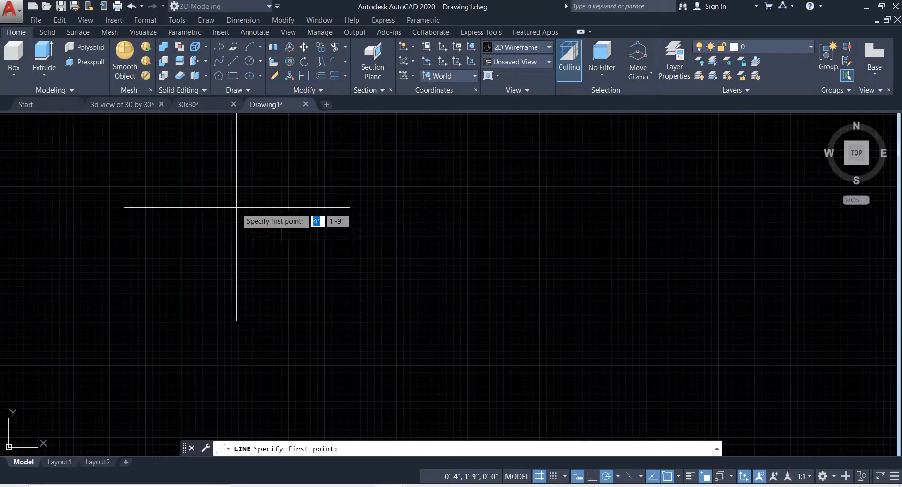
{"action": "left_click", "coordinate": [220, 220]}
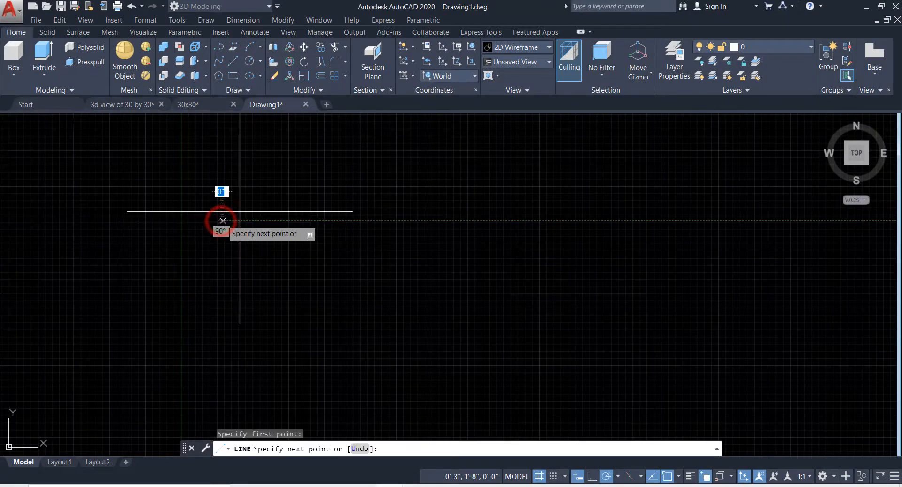
{"action": "left_click", "coordinate": [553, 220]}
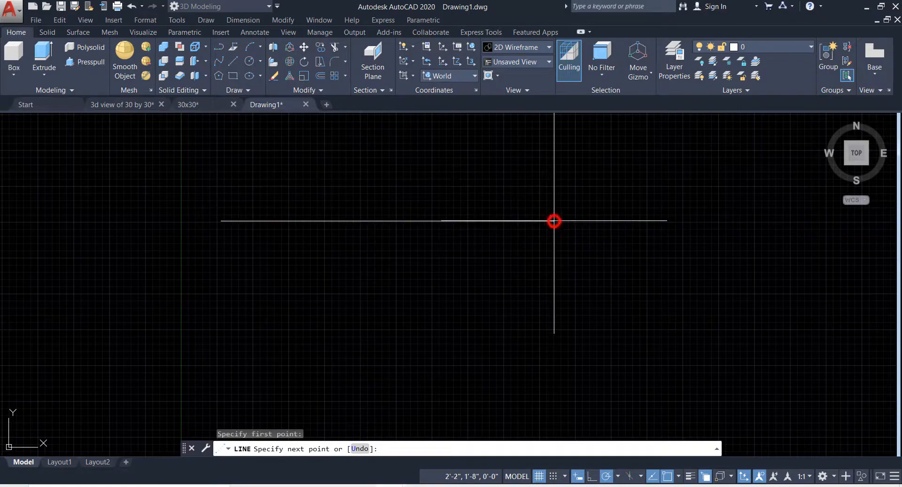
{"action": "left_click", "coordinate": [475, 155]}
{"action": "left_click", "coordinate": [430, 285]}
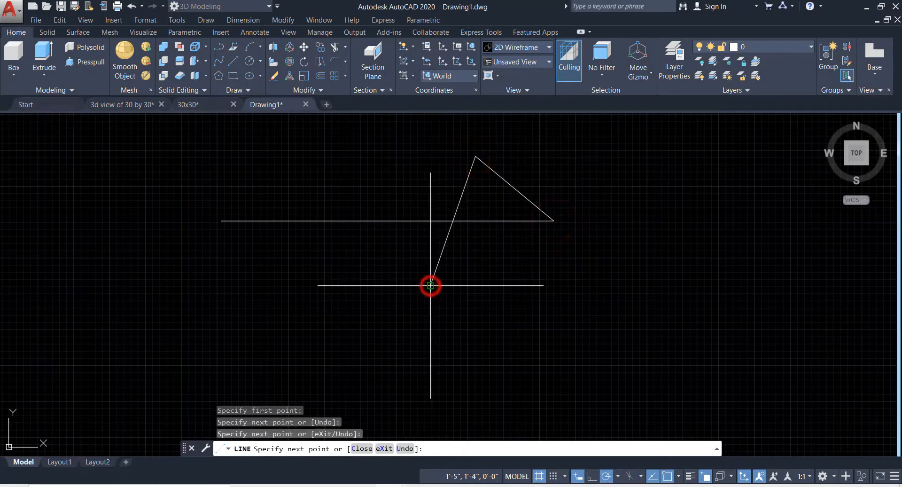
{"action": "left_click", "coordinate": [343, 177]}
{"action": "left_click", "coordinate": [288, 304]}
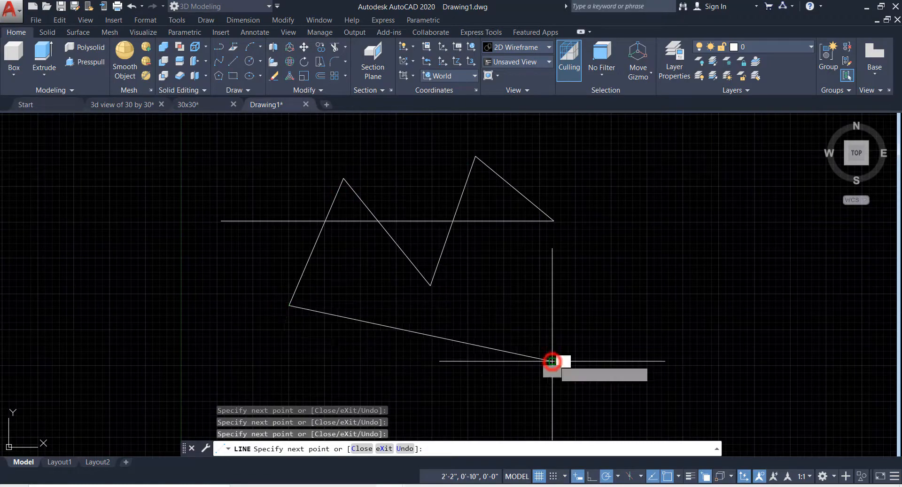
{"action": "left_click", "coordinate": [552, 361]}
{"action": "left_click", "coordinate": [632, 186]}
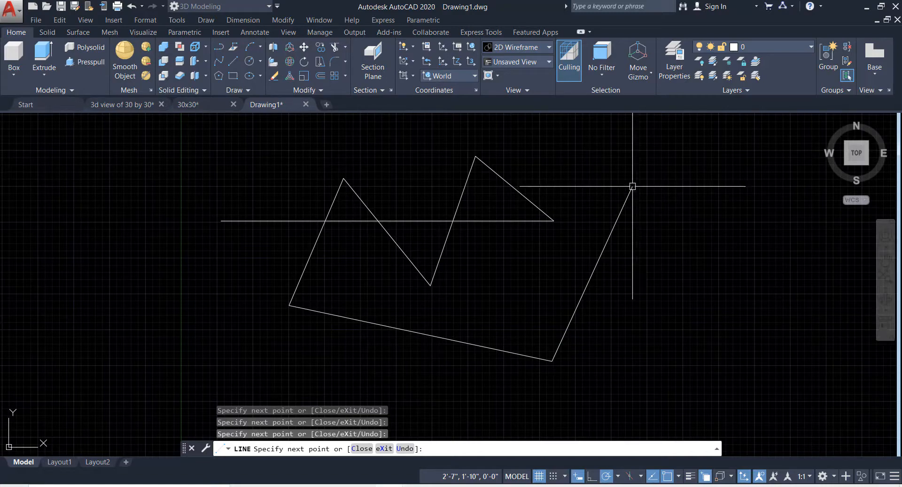
{"action": "key", "text": "Escape"}
Delete all lines of the freehand zigzag chain
{"action": "left_click", "coordinate": [660, 154]}
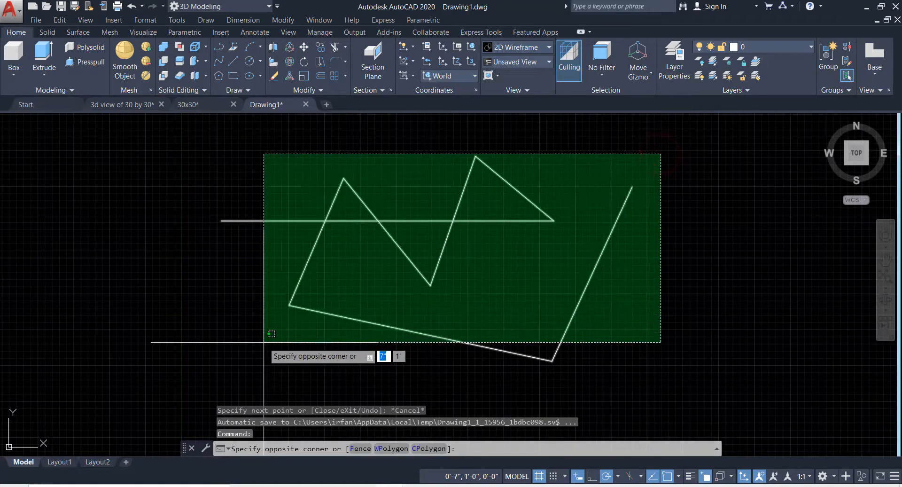
{"action": "left_click", "coordinate": [246, 343]}
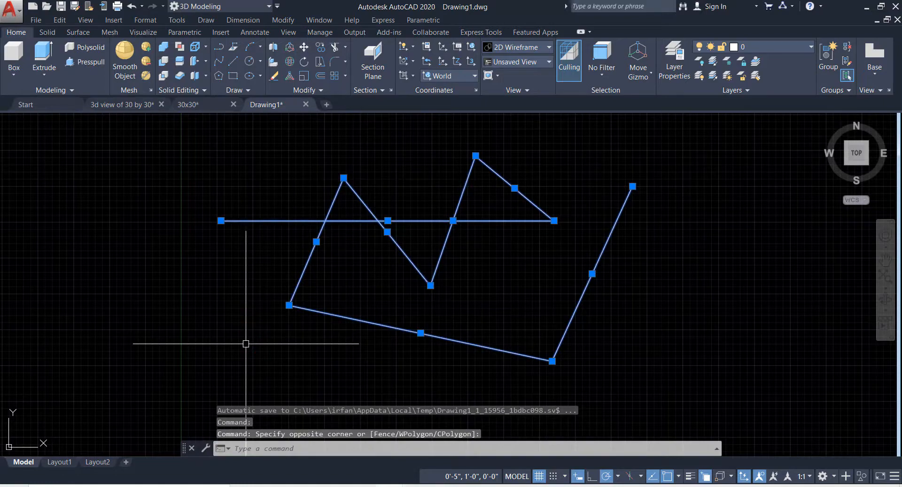
{"action": "key", "text": "Delete"}
{"action": "key", "text": "Escape"}
{"action": "key", "text": "Escape"}
{"action": "key", "text": "Escape"}
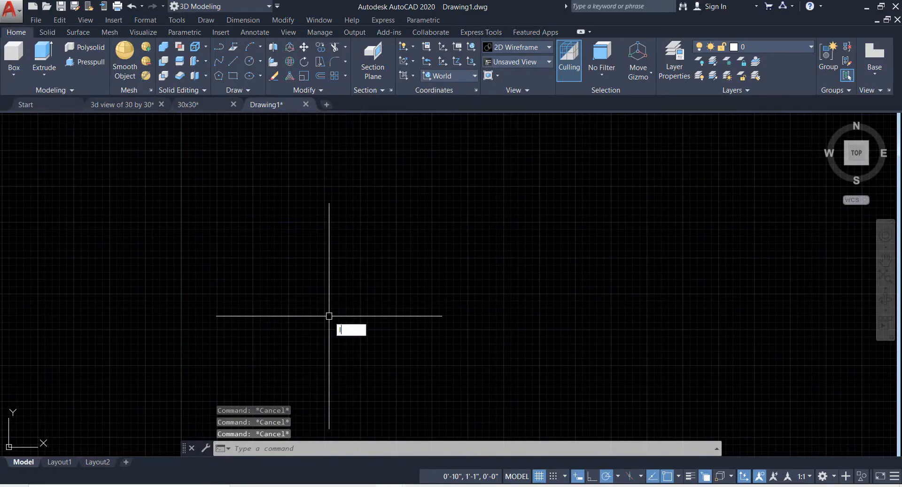
Draw a line 1' long horizontally to the right from a start point in the upper part of the empty drawing
{"action": "type", "text": "l"}
{"action": "key", "text": "Return"}
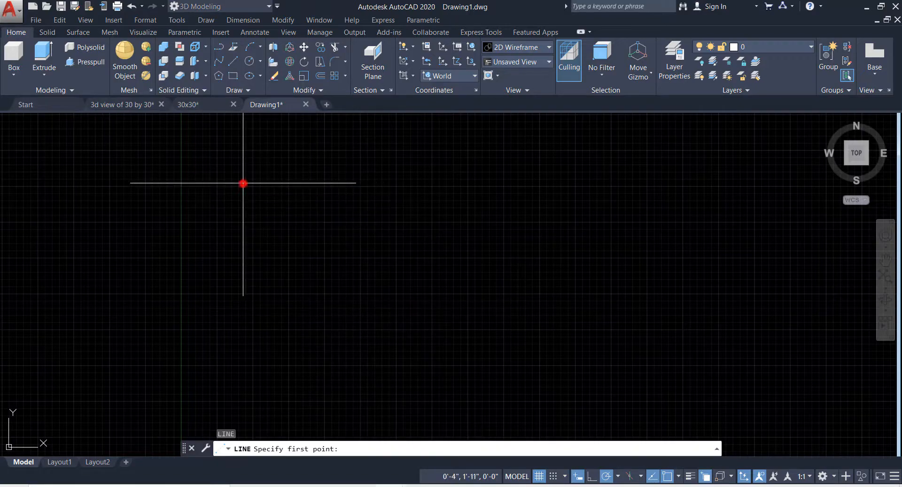
{"action": "left_click", "coordinate": [243, 183]}
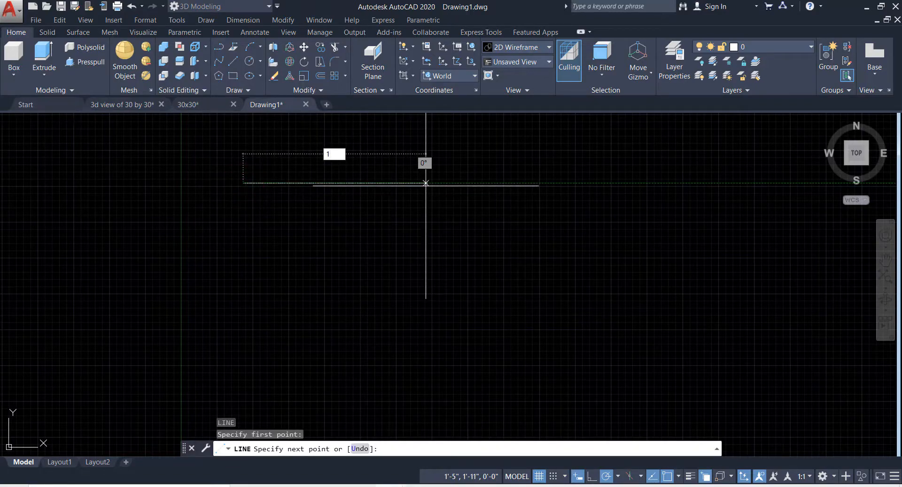
{"action": "type", "text": "1"}
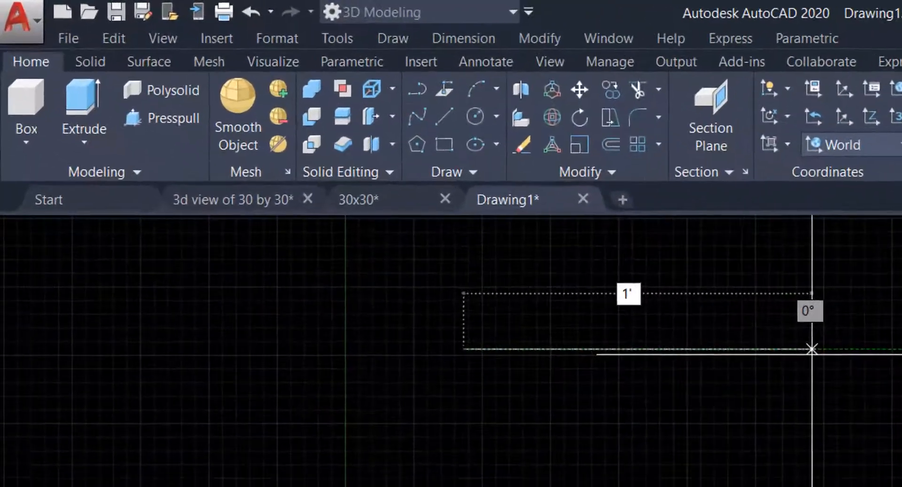
{"action": "type", "text": "'"}
{"action": "key", "text": "Return"}
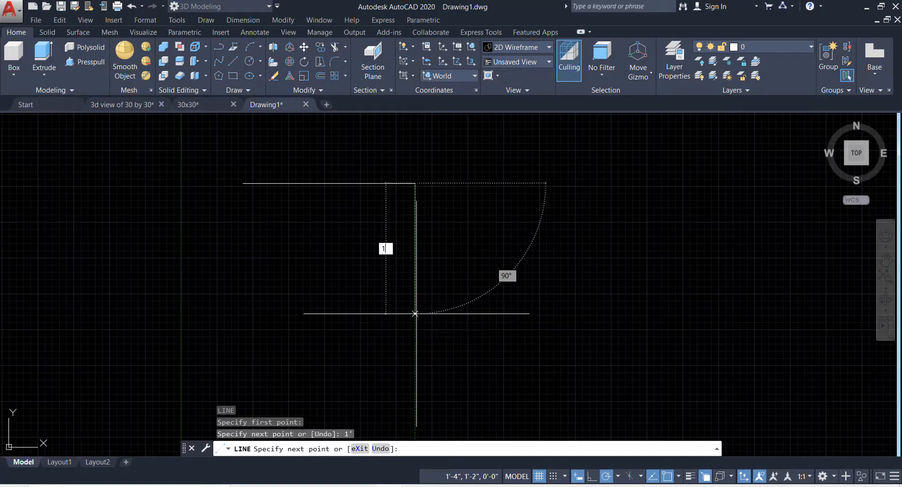
Complete a square from the 1' line with 1' segments downward and to the left, closing it at the start point
{"action": "type", "text": "1'"}
{"action": "key", "text": "Return"}
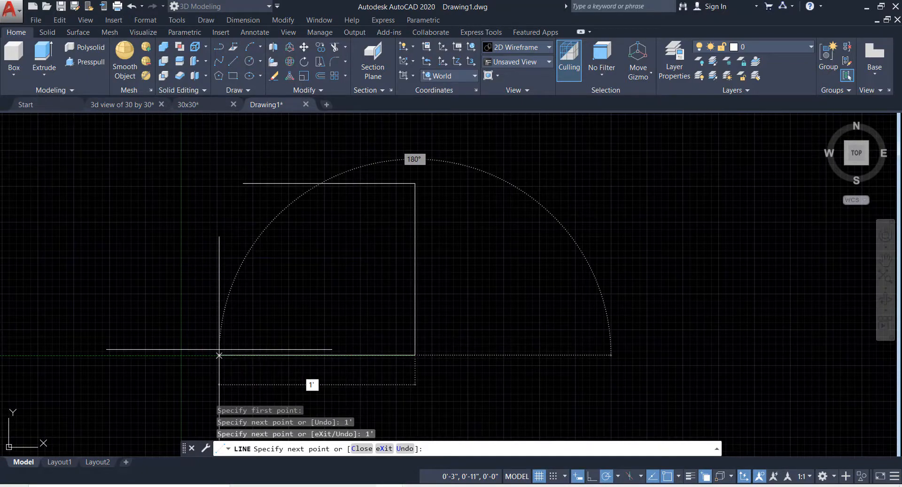
{"action": "type", "text": "1'"}
{"action": "key", "text": "Return"}
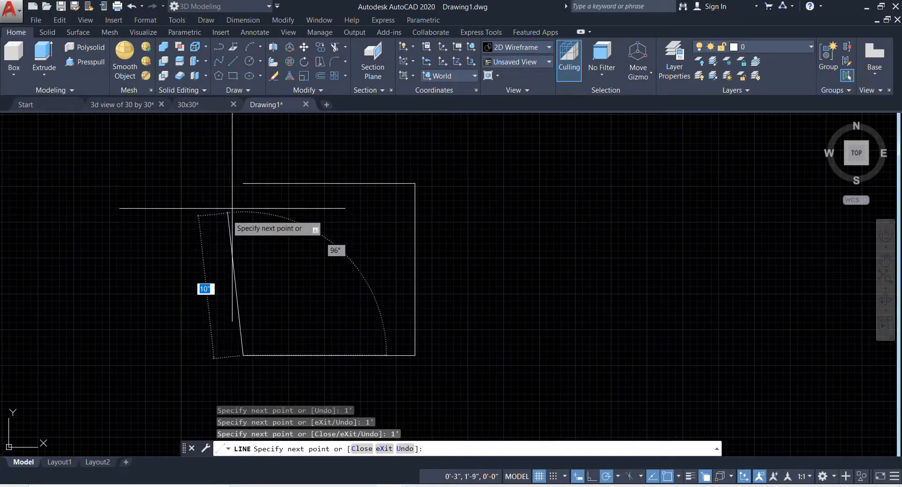
{"action": "left_click", "coordinate": [243, 183]}
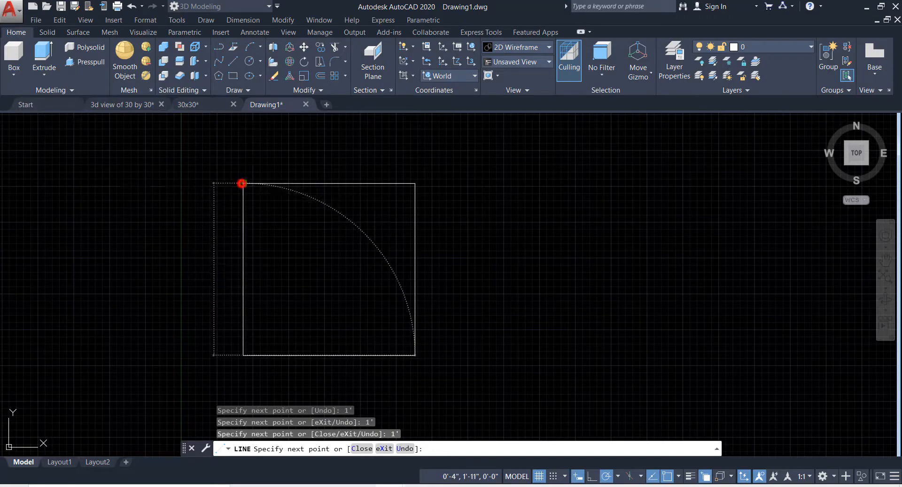
{"action": "key", "text": "Escape"}
{"action": "middle_click_drag", "start_coordinate": [365, 286], "coordinate": [482, 285]}
{"action": "key", "text": "Escape"}
{"action": "key", "text": "Escape"}
{"action": "key", "text": "Escape"}
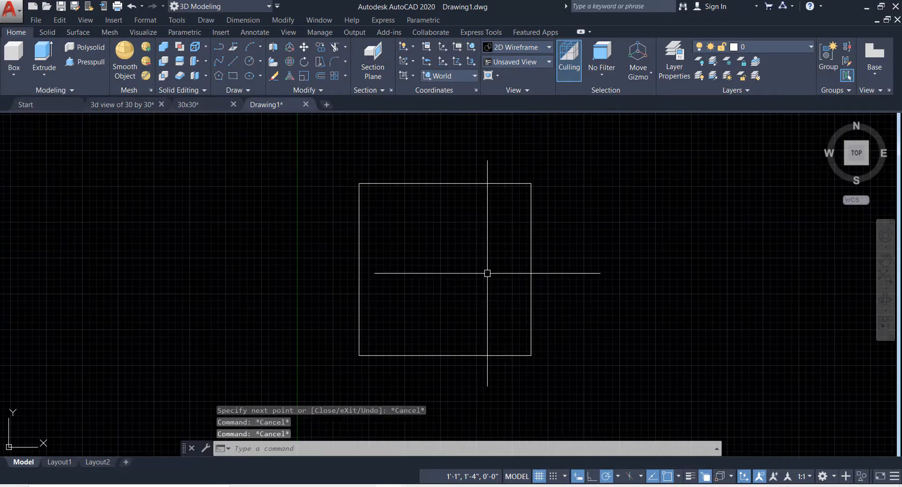
Draw a closed freehand triangle beside the square with its apex up and a horizontal base about 11" long
{"action": "key", "text": "Return"}
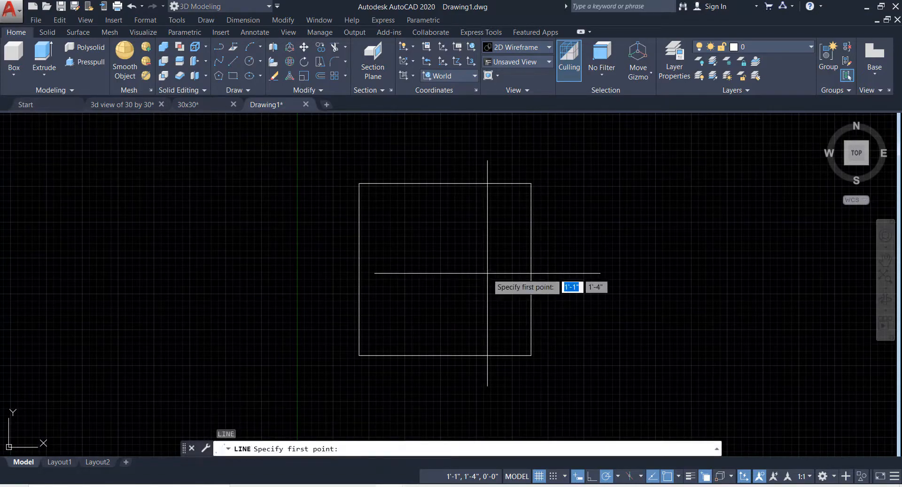
{"action": "left_click", "coordinate": [656, 186]}
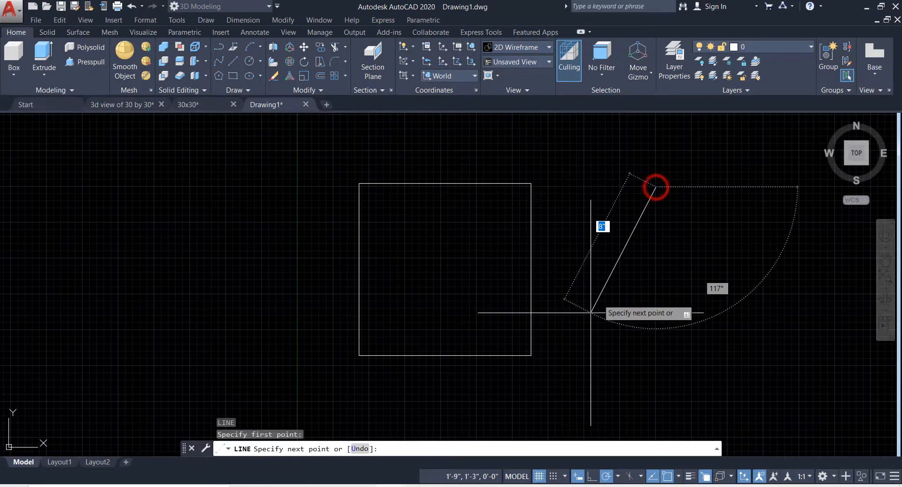
{"action": "left_click", "coordinate": [583, 328]}
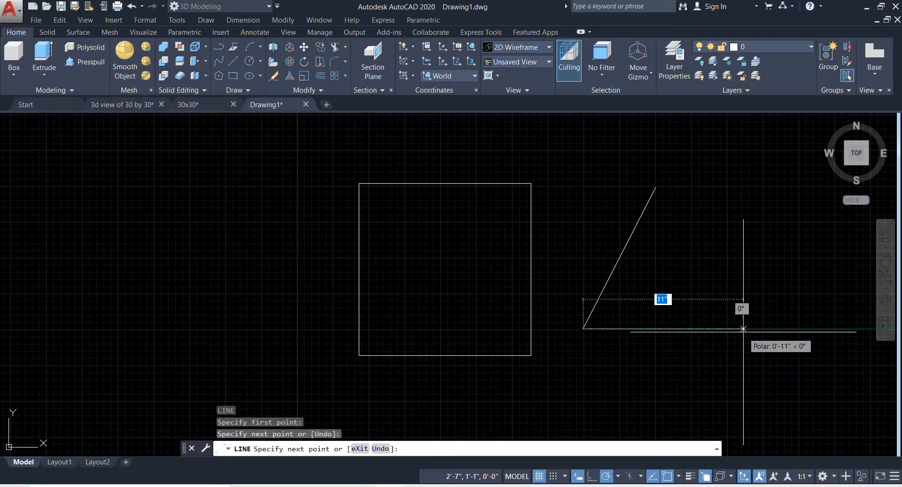
{"action": "left_click", "coordinate": [742, 329]}
{"action": "left_click", "coordinate": [655, 187]}
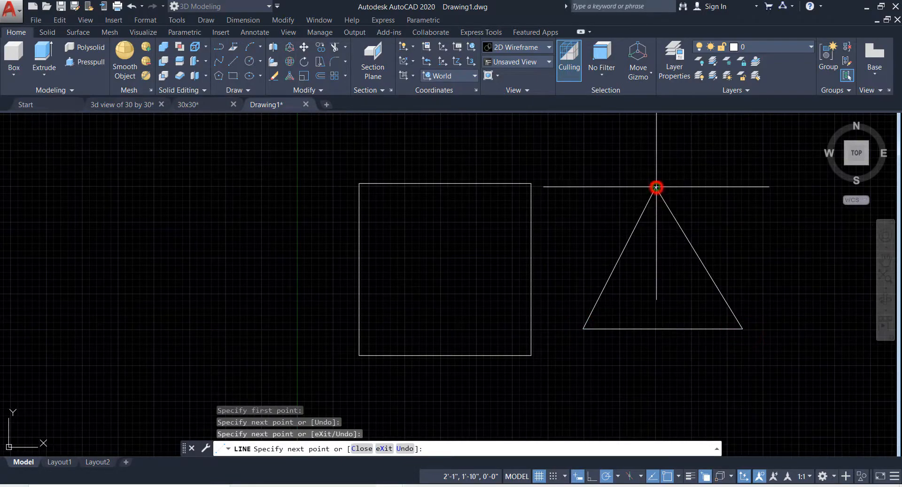
{"action": "key", "text": "Escape"}
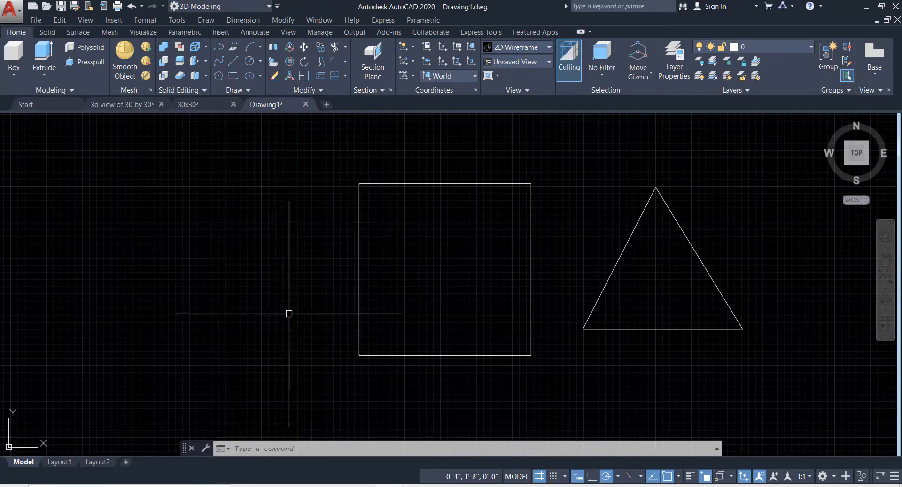
Draw a 12" horizontal line to the right, starting in the empty area west of the square
{"action": "type", "text": "l"}
{"action": "key", "text": "Return"}
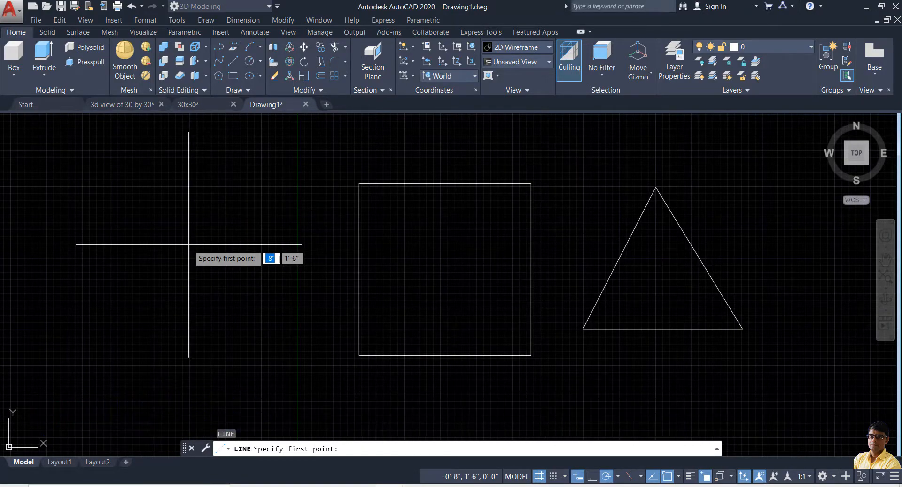
{"action": "left_click", "coordinate": [154, 323]}
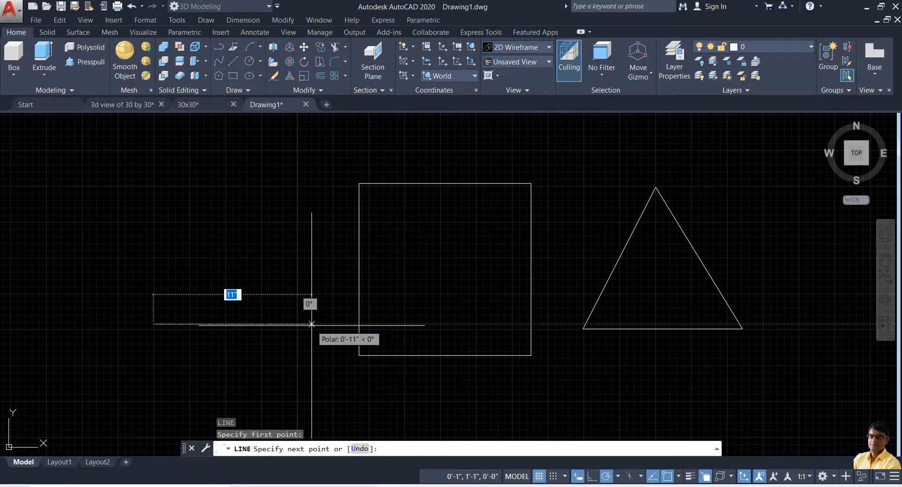
{"action": "type", "text": "12"}
{"action": "key", "text": "Return"}
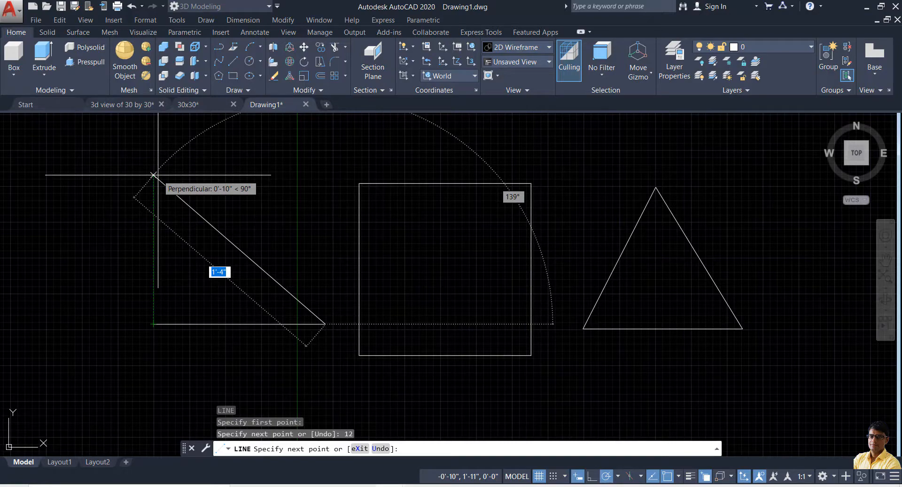
Continue from the end of the 12" line with a 12" segment at 45° and finish the line
{"action": "type", "text": "12"}
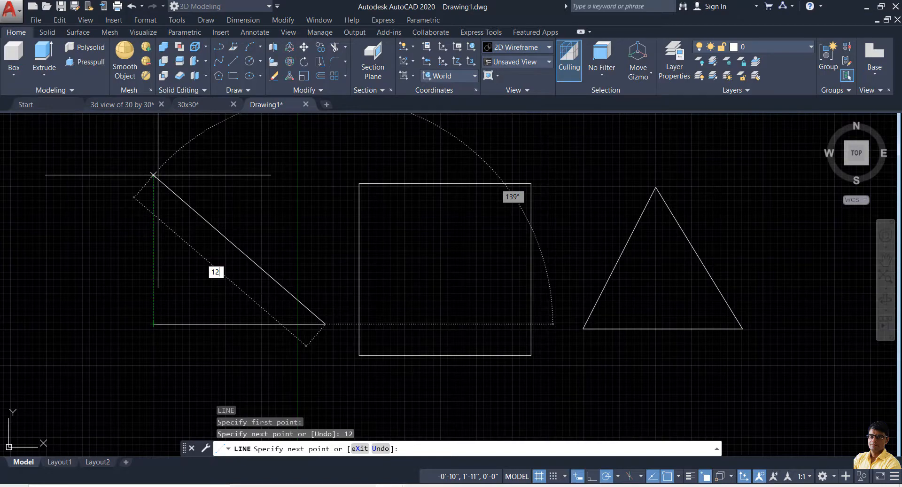
{"action": "key", "text": "Tab"}
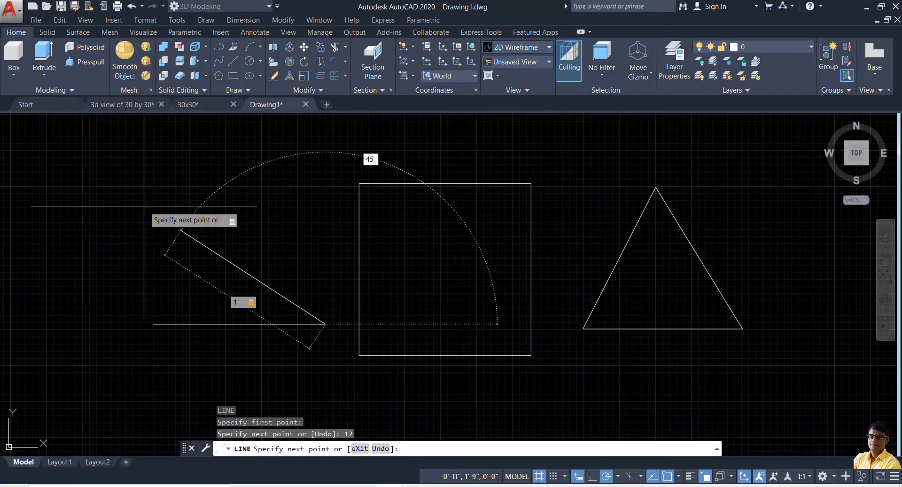
{"action": "key", "text": "Return"}
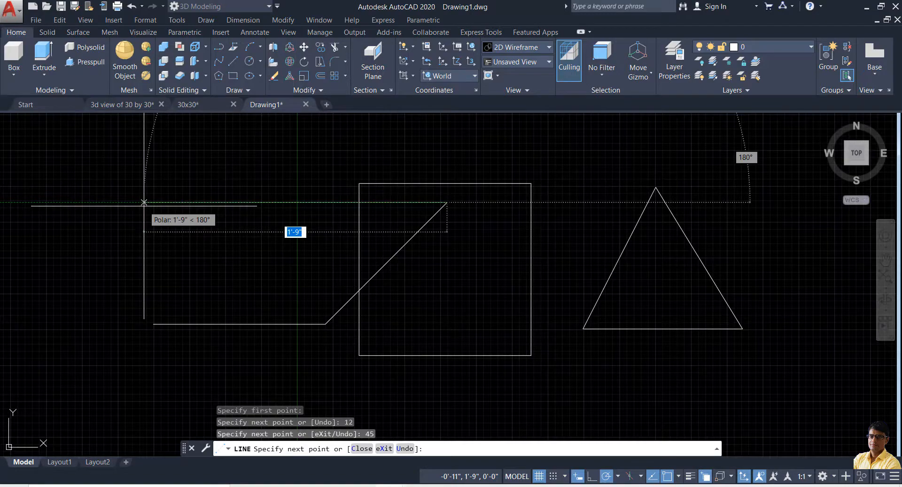
{"action": "key", "text": "Escape"}
{"action": "scroll", "coordinate": [334, 339], "scroll_direction": "up", "scroll_amount": 4}
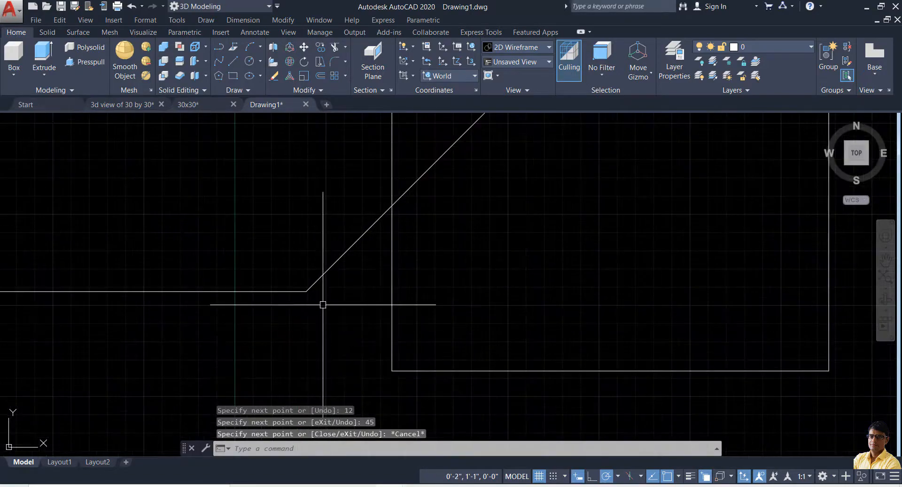
{"action": "scroll", "coordinate": [323, 304], "scroll_direction": "down", "scroll_amount": 4}
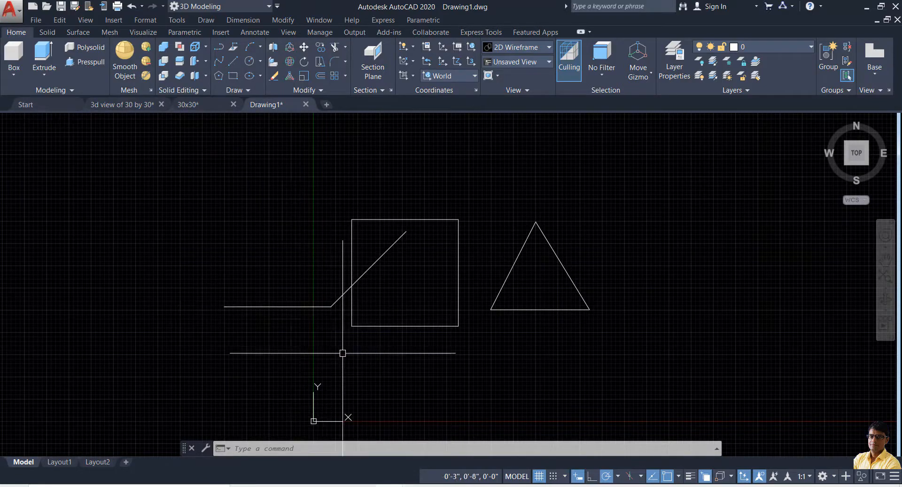
Draw a long freehand horizontal line above the angled line pair, ending just short of the square
{"action": "type", "text": "l"}
{"action": "key", "text": "Return"}
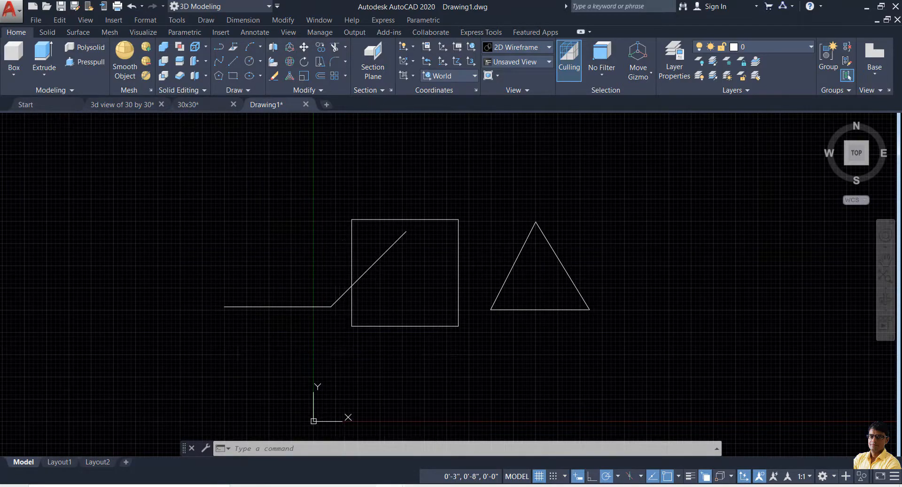
{"action": "left_click", "coordinate": [59, 202]}
{"action": "left_click", "coordinate": [326, 201]}
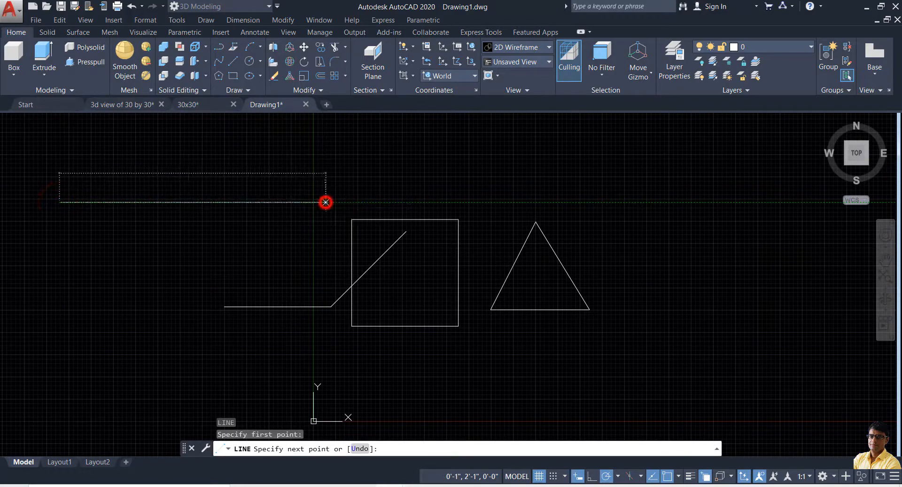
{"action": "key", "text": "Escape"}
Draw a vertical line crossing the long horizontal line near its middle, undoing the slanted first attempt
{"action": "key", "text": "Return"}
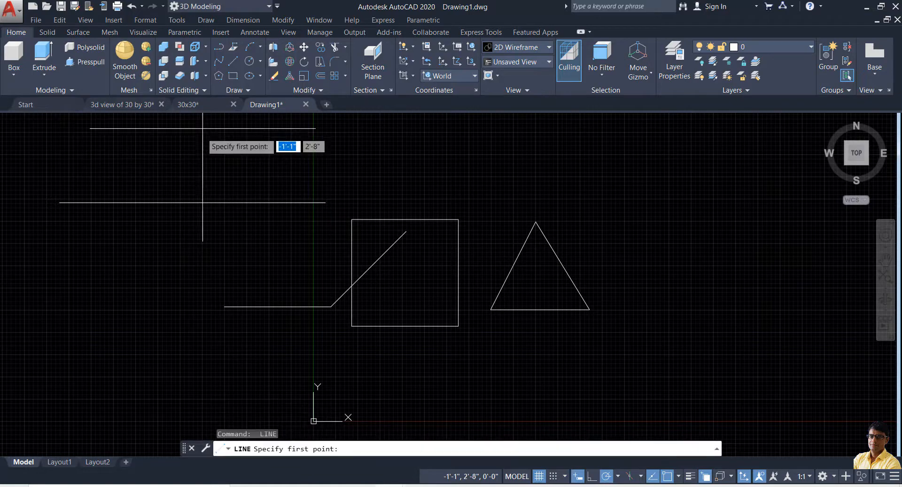
{"action": "left_click", "coordinate": [181, 134]}
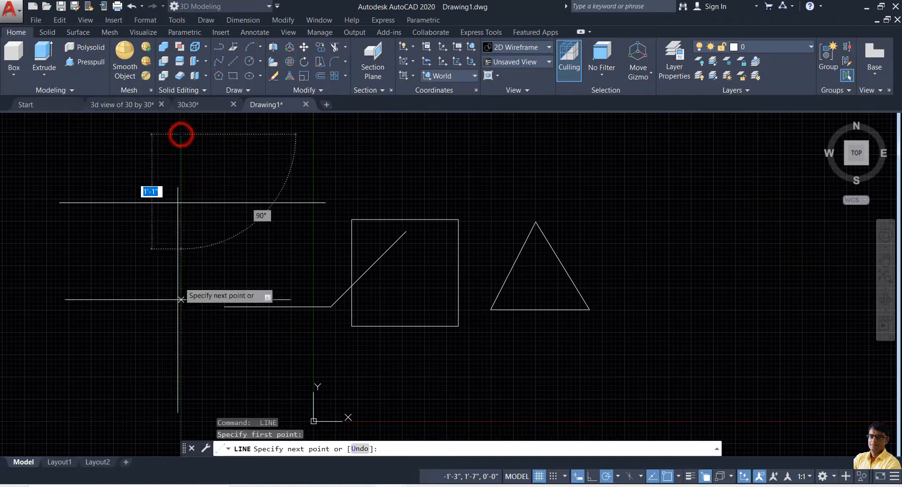
{"action": "left_click", "coordinate": [173, 347]}
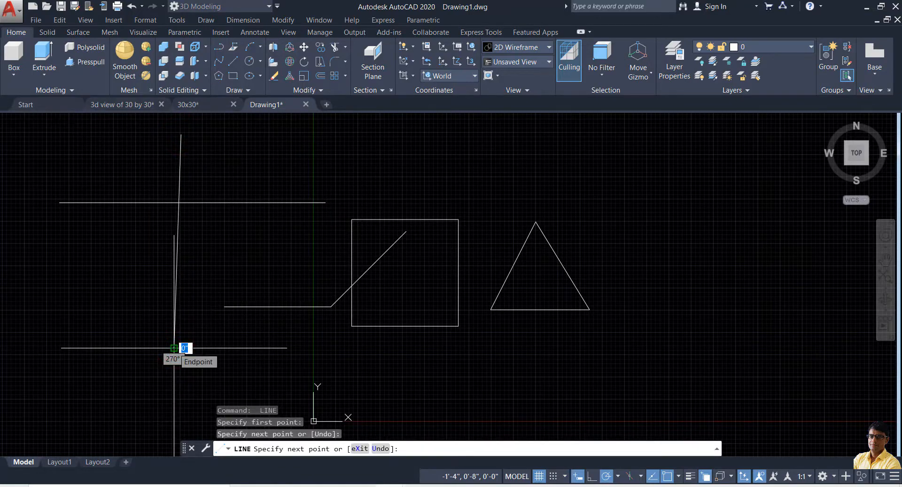
{"action": "key", "text": "ctrl+z"}
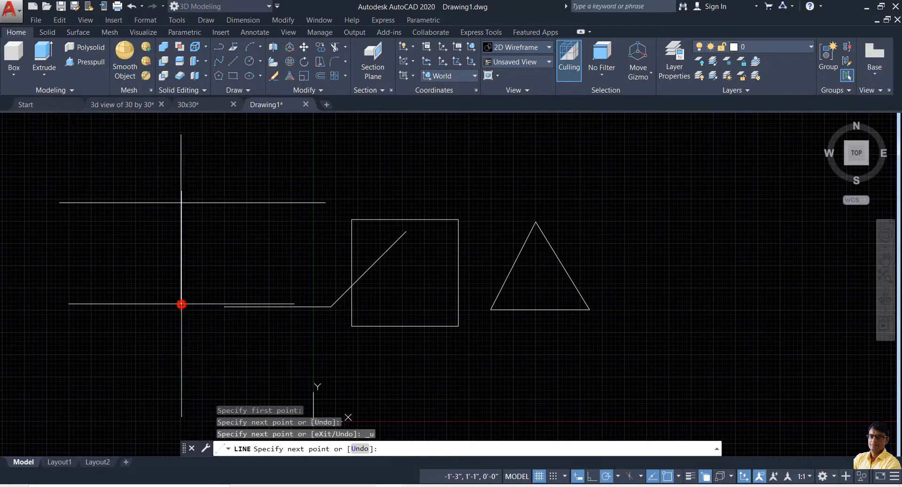
{"action": "key", "text": "Escape"}
Draw a small circle centred on the intersection of the long horizontal and vertical lines
{"action": "scroll", "coordinate": [173, 200], "scroll_direction": "up", "scroll_amount": 4}
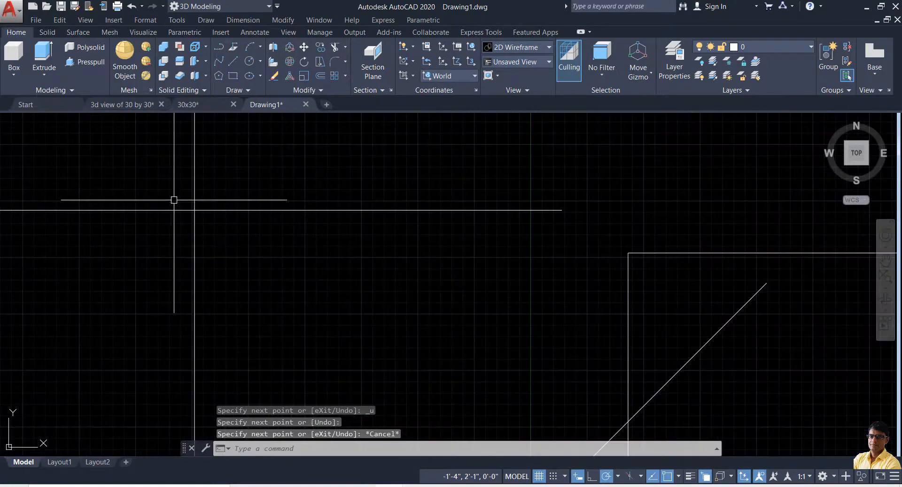
{"action": "middle_click_drag", "start_coordinate": [174, 200], "coordinate": [320, 210]}
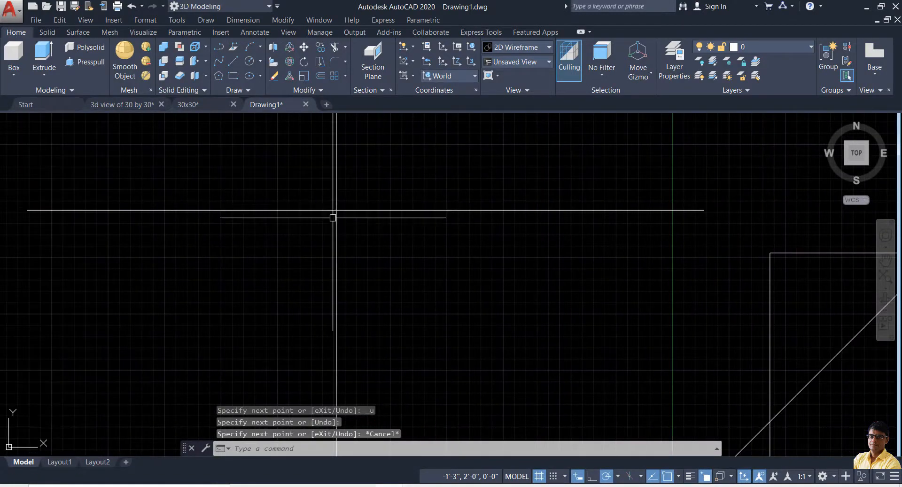
{"action": "type", "text": "c"}
{"action": "key", "text": "Return"}
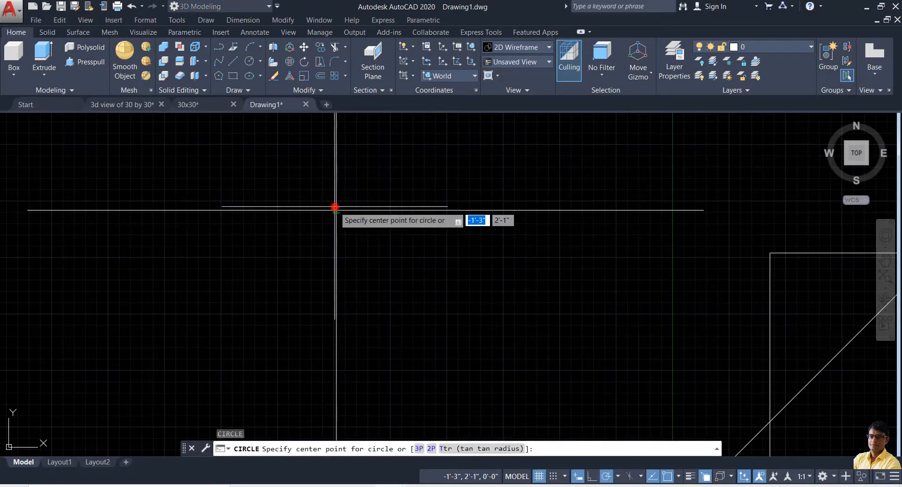
{"action": "left_click", "coordinate": [334, 208]}
{"action": "left_click", "coordinate": [336, 189]}
{"action": "scroll", "coordinate": [281, 210], "scroll_direction": "down", "scroll_amount": 3}
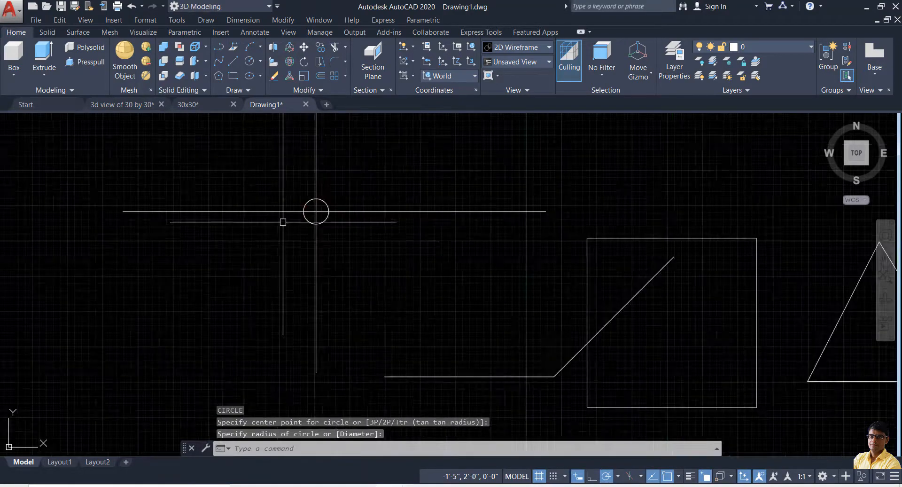
Move the 12" line and its 45° segment by their shared corner onto the centre of the circle at the crossing lines
{"action": "scroll", "coordinate": [328, 243], "scroll_direction": "down", "scroll_amount": 4}
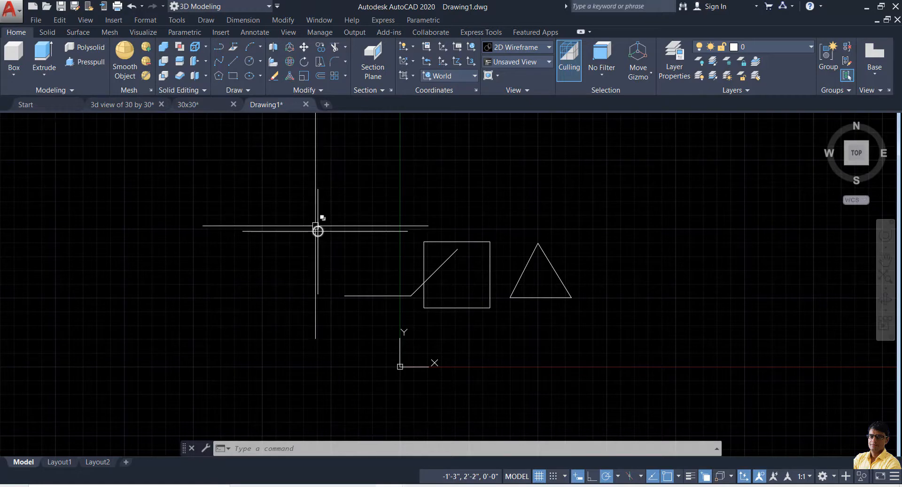
{"action": "scroll", "coordinate": [418, 301], "scroll_direction": "up", "scroll_amount": 4}
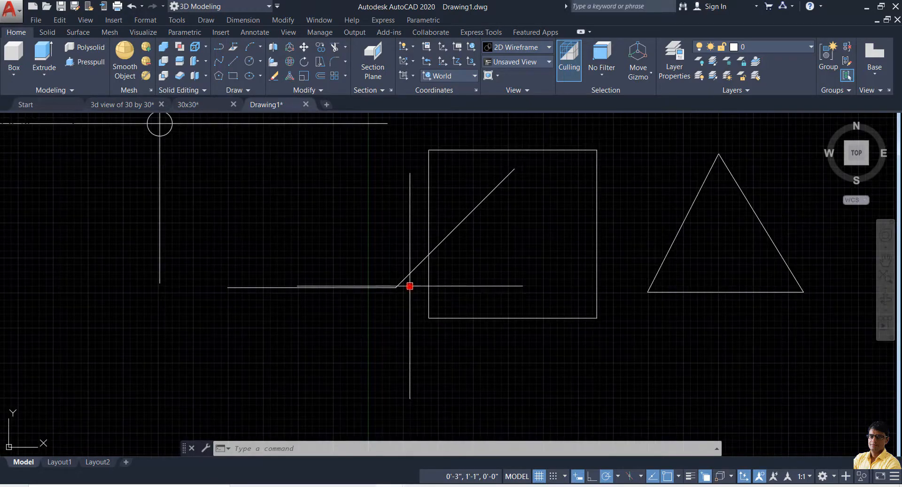
{"action": "left_click", "coordinate": [410, 285]}
{"action": "left_click", "coordinate": [358, 311]}
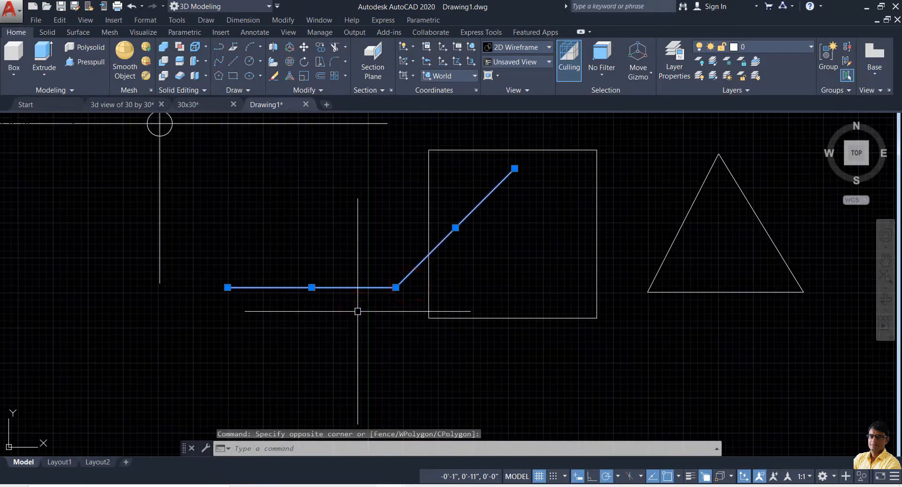
{"action": "type", "text": "m"}
{"action": "key", "text": "Return"}
{"action": "left_click", "coordinate": [395, 287]}
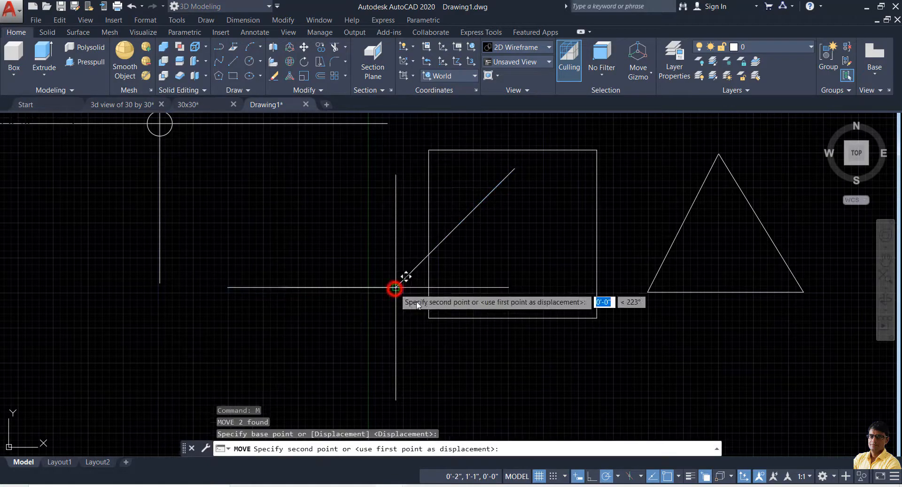
{"action": "scroll", "coordinate": [395, 287], "scroll_direction": "down", "scroll_amount": 2}
{"action": "scroll", "coordinate": [254, 183], "scroll_direction": "up", "scroll_amount": 14}
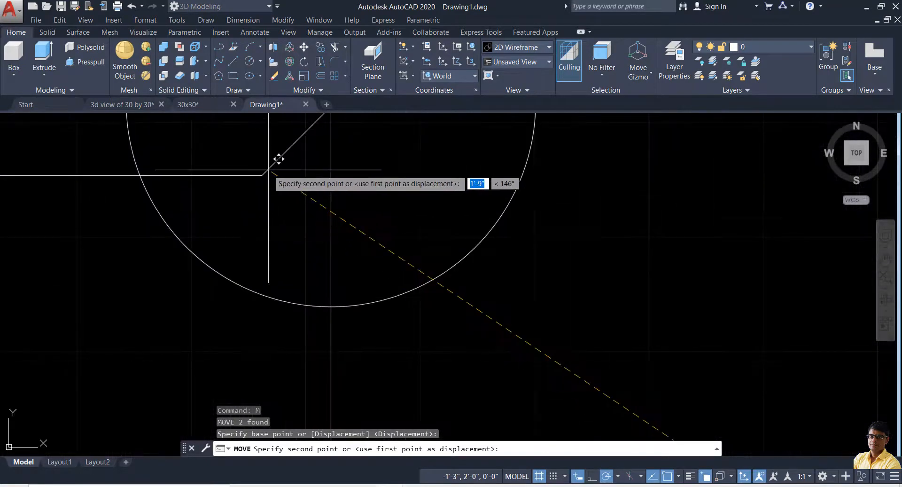
{"action": "scroll", "coordinate": [336, 281], "scroll_direction": "down", "scroll_amount": 4}
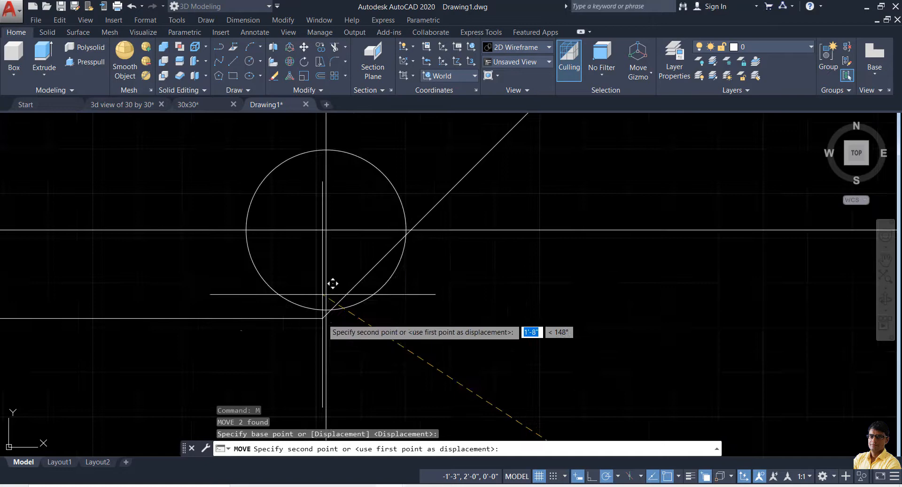
{"action": "left_click", "coordinate": [326, 230]}
{"action": "scroll", "coordinate": [325, 228], "scroll_direction": "down", "scroll_amount": 2}
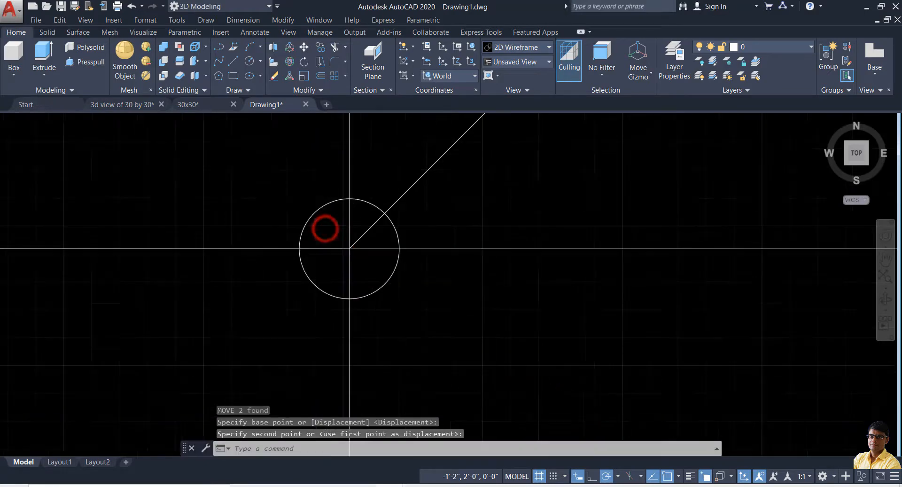
{"action": "scroll", "coordinate": [389, 282], "scroll_direction": "down", "scroll_amount": 6}
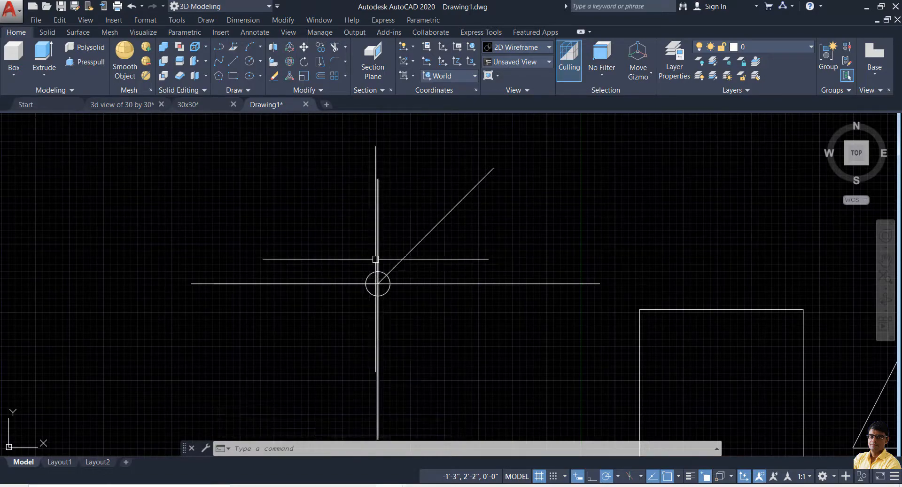
Add an angular dimension between the vertical line and the slanted segment, placing its arc between them above the circle
{"action": "key", "text": "Escape"}
{"action": "key", "text": "Escape"}
{"action": "key", "text": "Escape"}
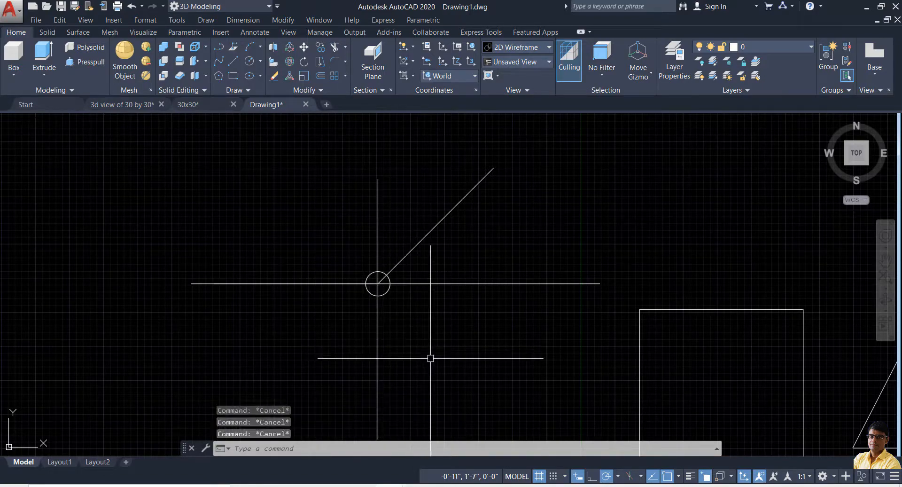
{"action": "type", "text": "dan"}
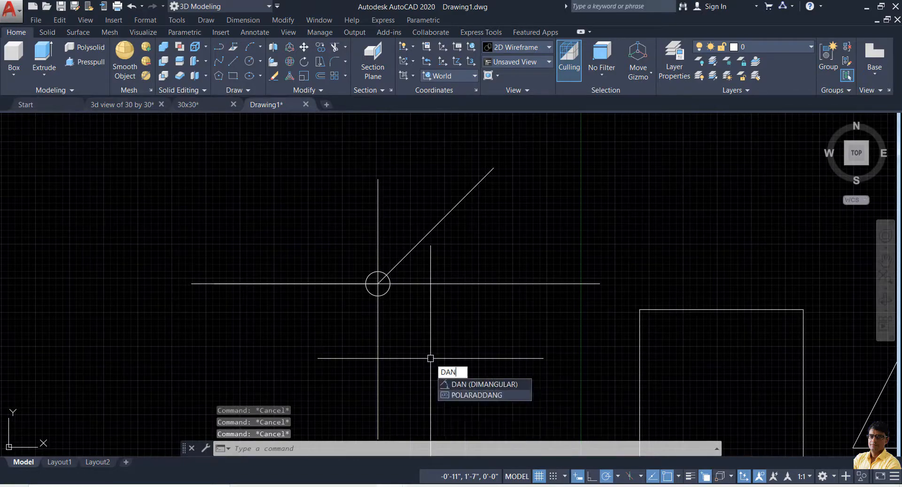
{"action": "key", "text": "Return"}
{"action": "left_click", "coordinate": [377, 244]}
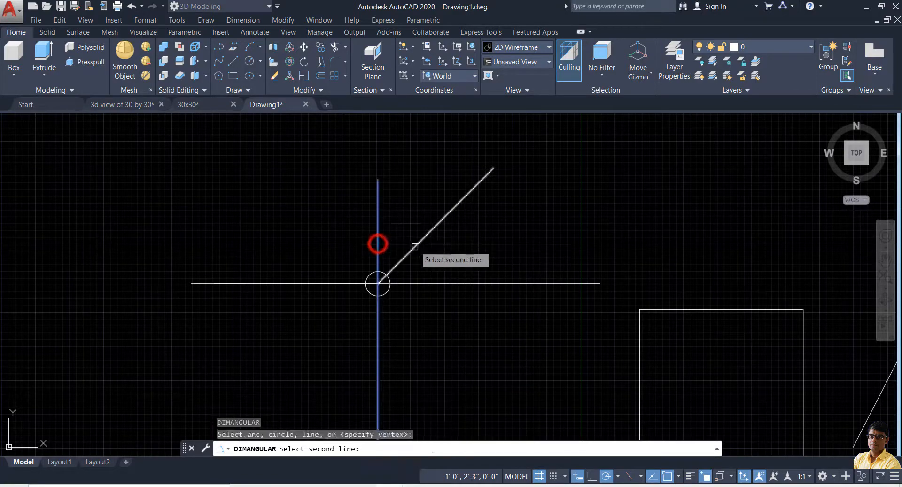
{"action": "left_click", "coordinate": [412, 249]}
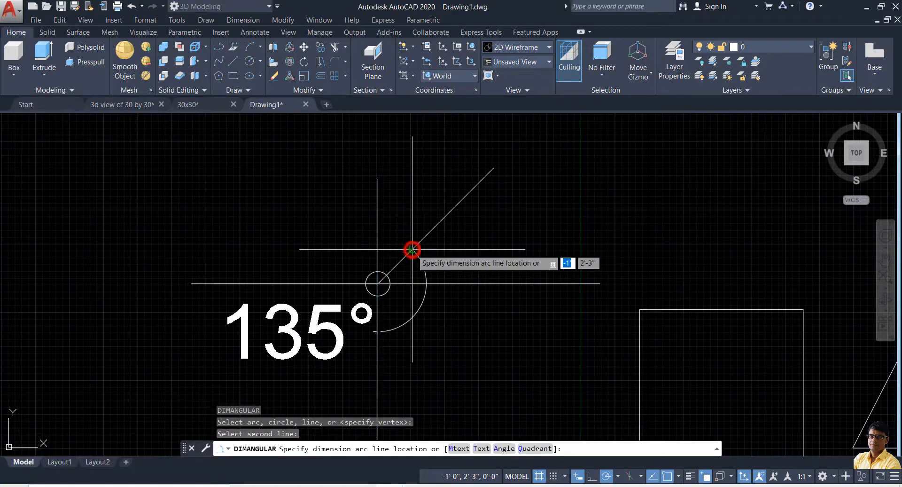
{"action": "left_click", "coordinate": [418, 210]}
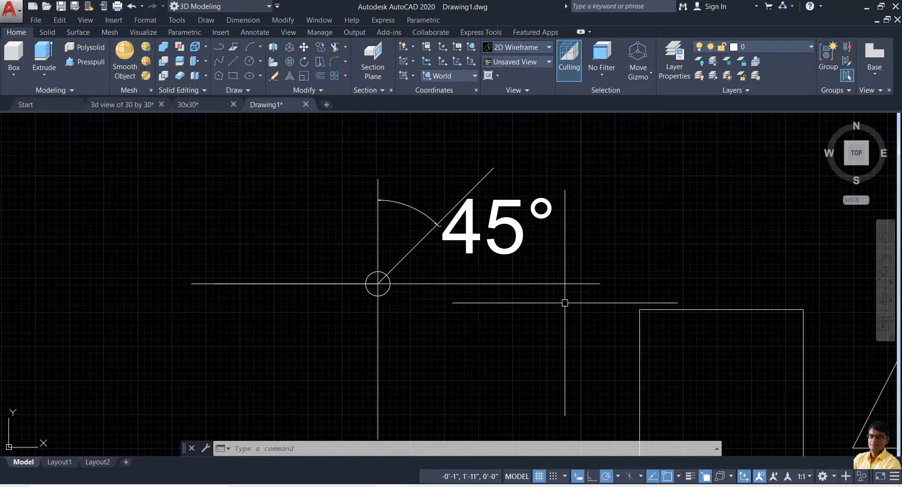
Draw a line from the long horizontal line's right end to the circle's centre, continuing with a 15" segment at 135°
{"action": "type", "text": "l"}
{"action": "key", "text": "Return"}
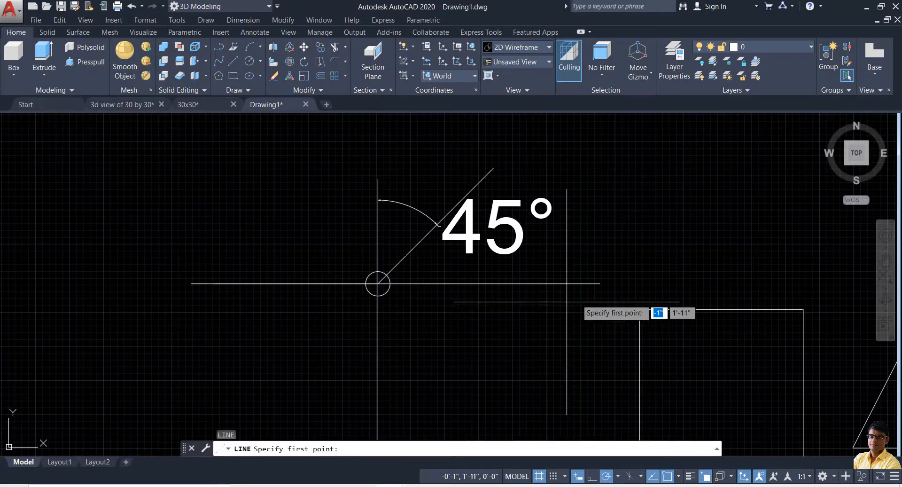
{"action": "left_click", "coordinate": [597, 282]}
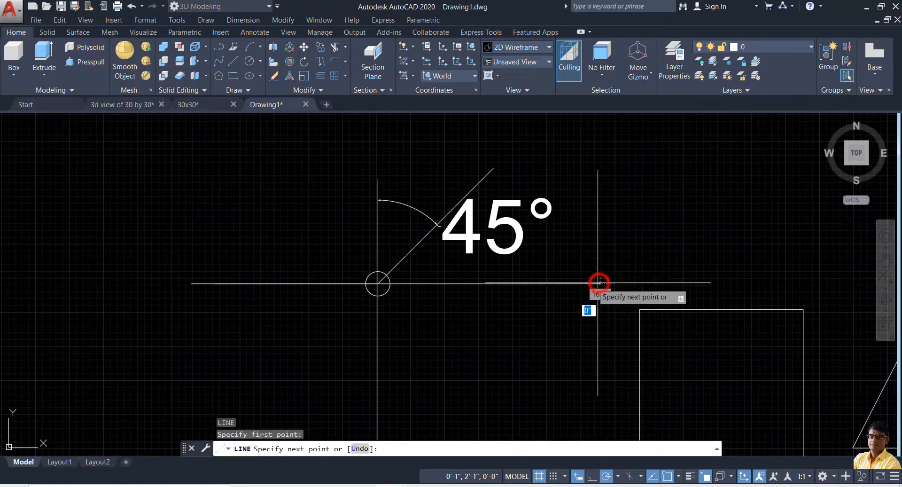
{"action": "left_click", "coordinate": [377, 283]}
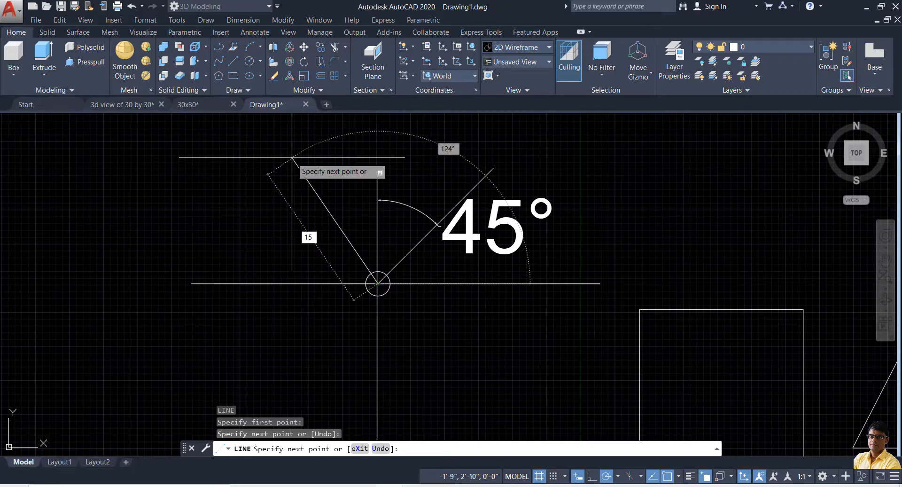
{"action": "key", "text": "Tab"}
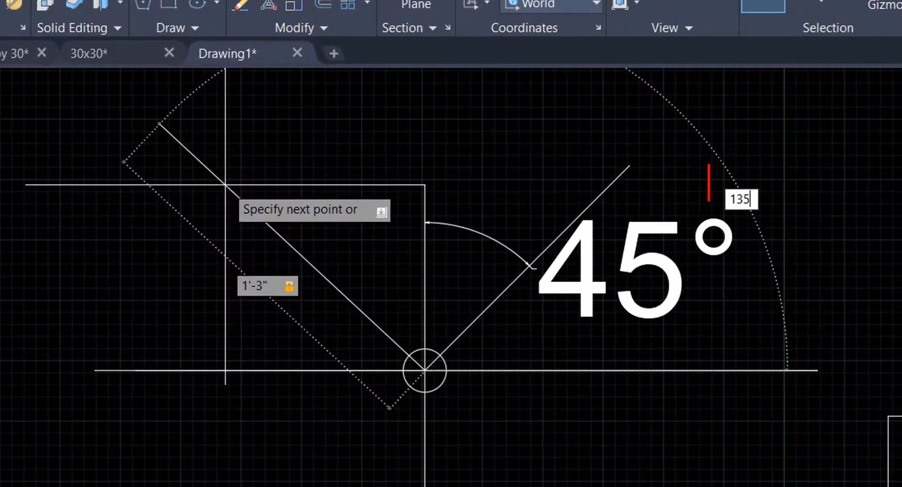
{"action": "key", "text": "Return"}
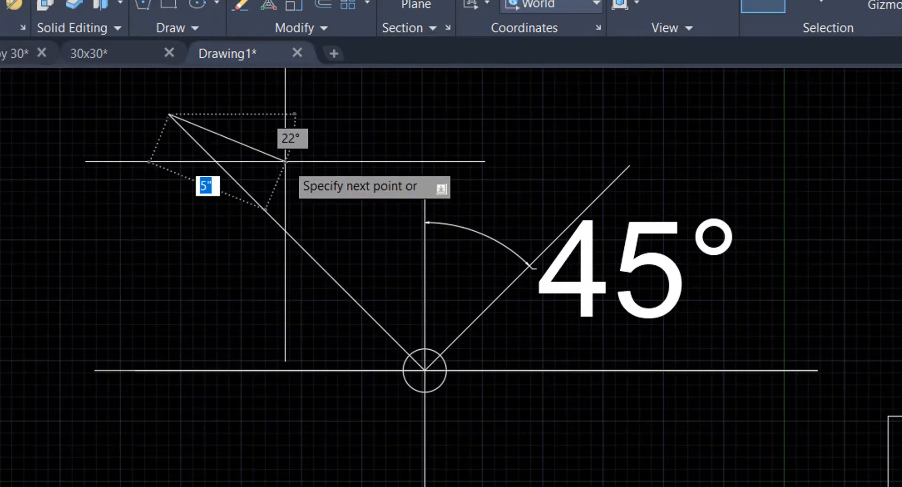
{"action": "key", "text": "Escape"}
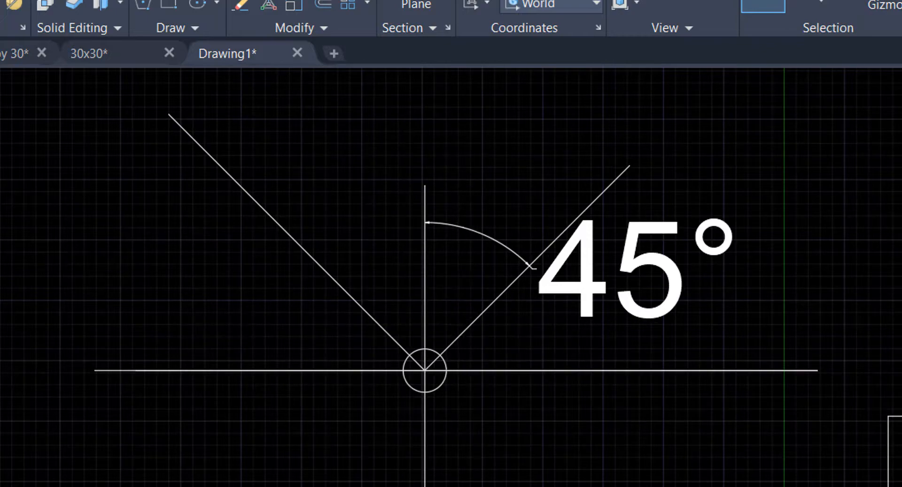
Add an angular dimension between the right half of the horizontal line and the vertical line, inside the existing angle arc
{"action": "type", "text": "dan"}
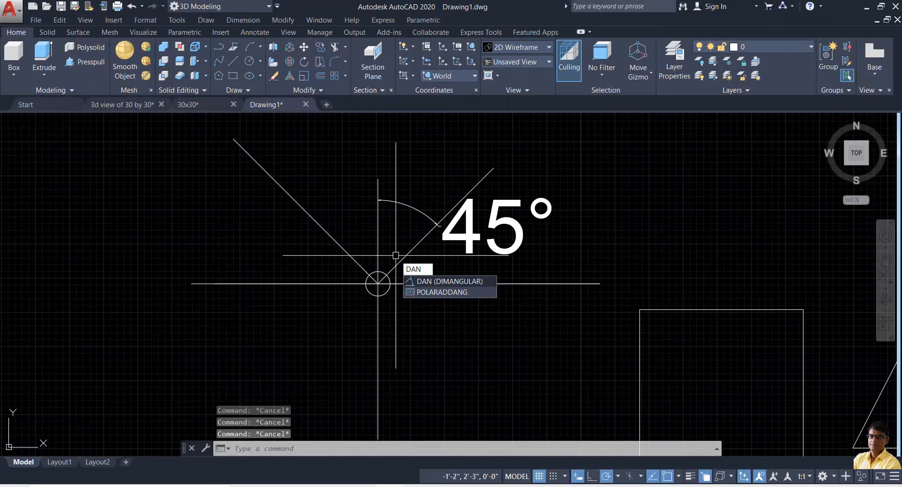
{"action": "key", "text": "Return"}
{"action": "left_click", "coordinate": [418, 282]}
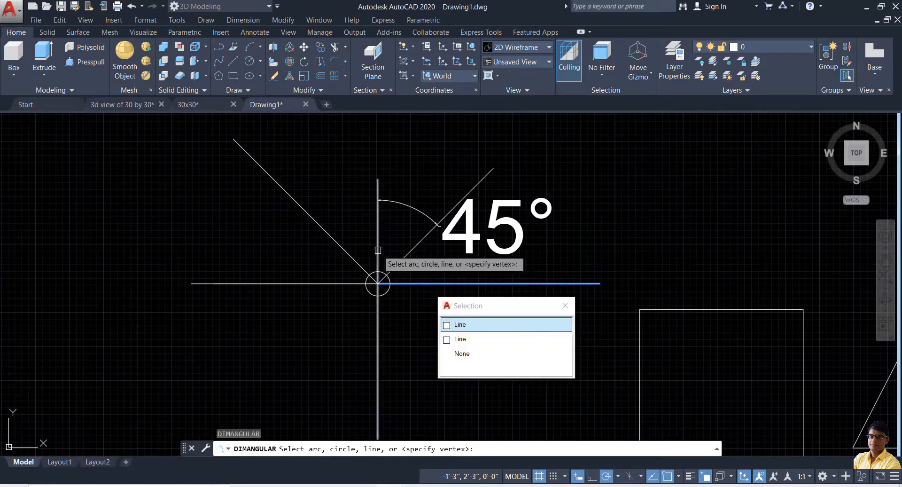
{"action": "left_click", "coordinate": [376, 252]}
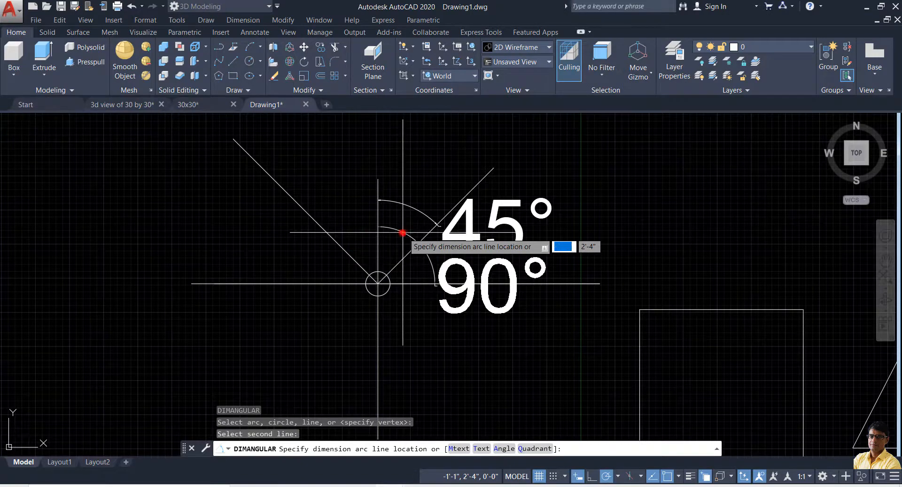
{"action": "left_click", "coordinate": [402, 232]}
Add an angular dimension from the right half of the horizontal line to the 15" slanted line, placing its arc above the others
{"action": "key", "text": "Return"}
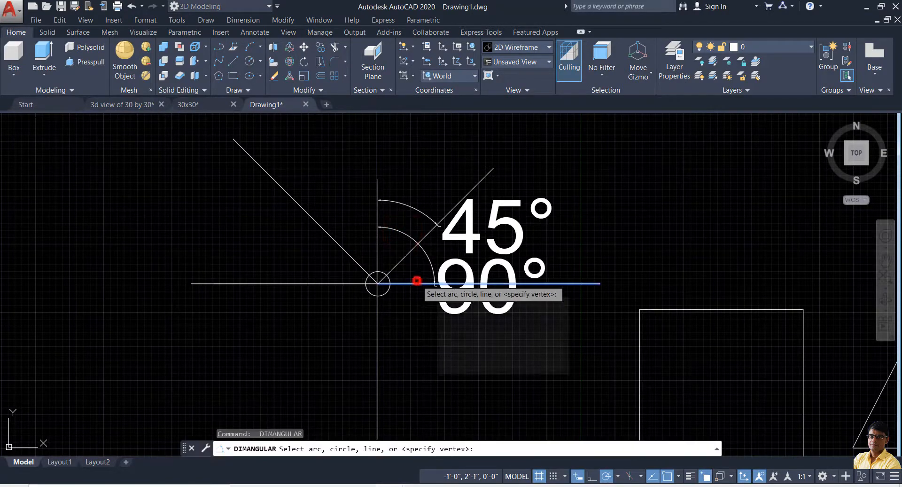
{"action": "left_click", "coordinate": [416, 280]}
{"action": "left_click", "coordinate": [341, 245]}
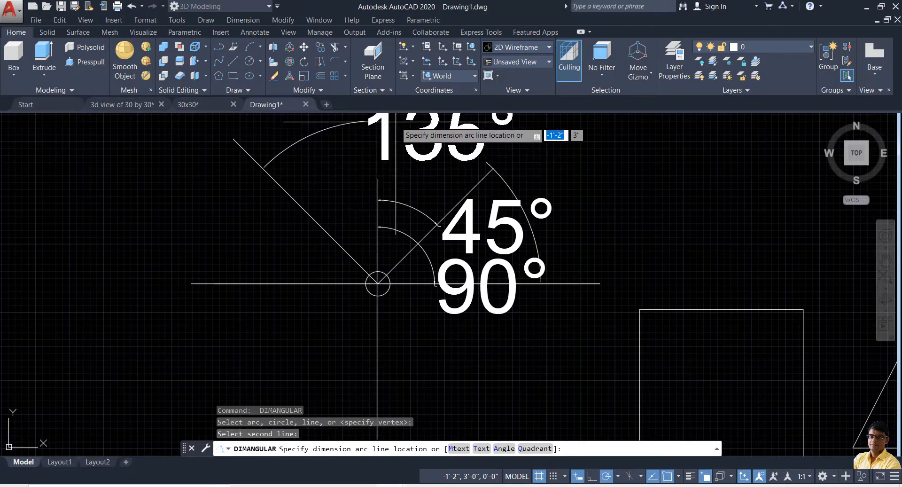
{"action": "scroll", "coordinate": [396, 177], "scroll_direction": "down", "scroll_amount": 3}
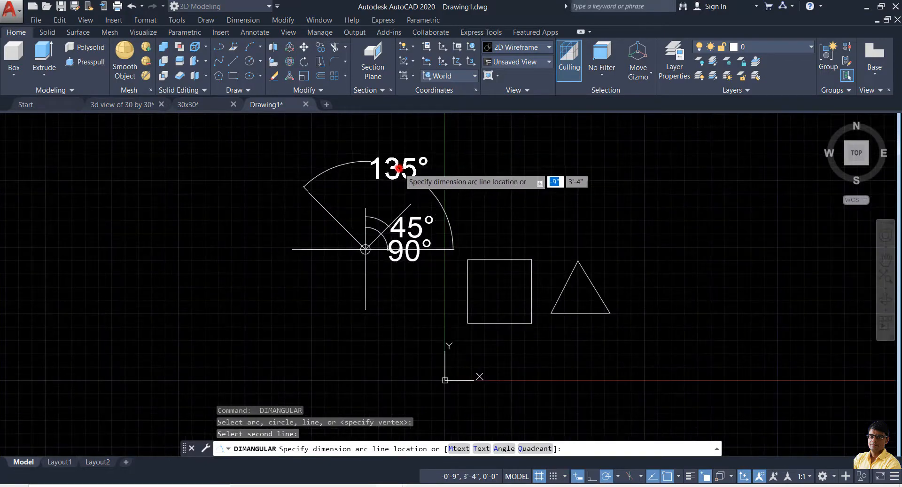
{"action": "left_click", "coordinate": [398, 169]}
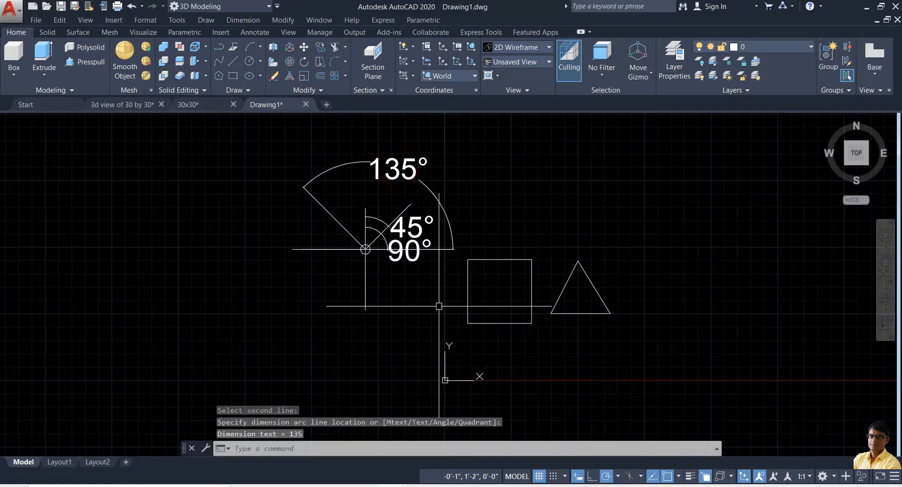
{"action": "key", "text": "Escape"}
{"action": "key", "text": "Escape"}
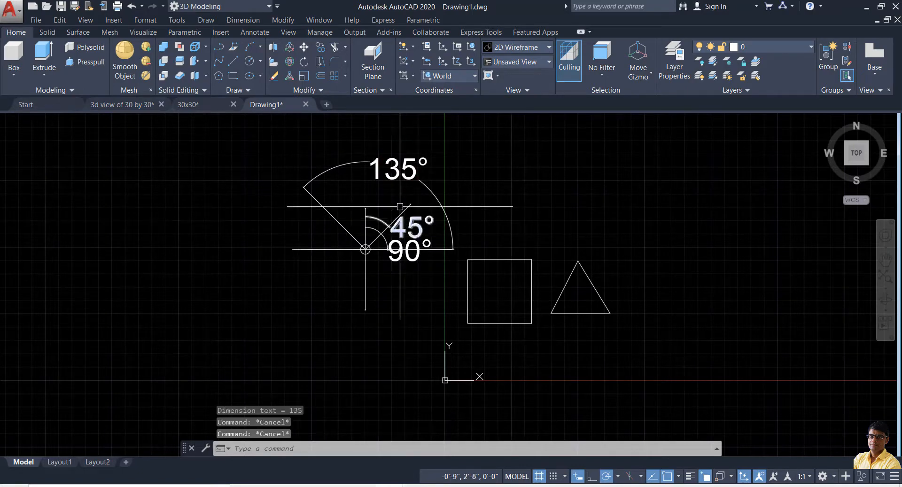
Turn off selection cycling
{"action": "scroll", "coordinate": [403, 189], "scroll_direction": "up", "scroll_amount": 2}
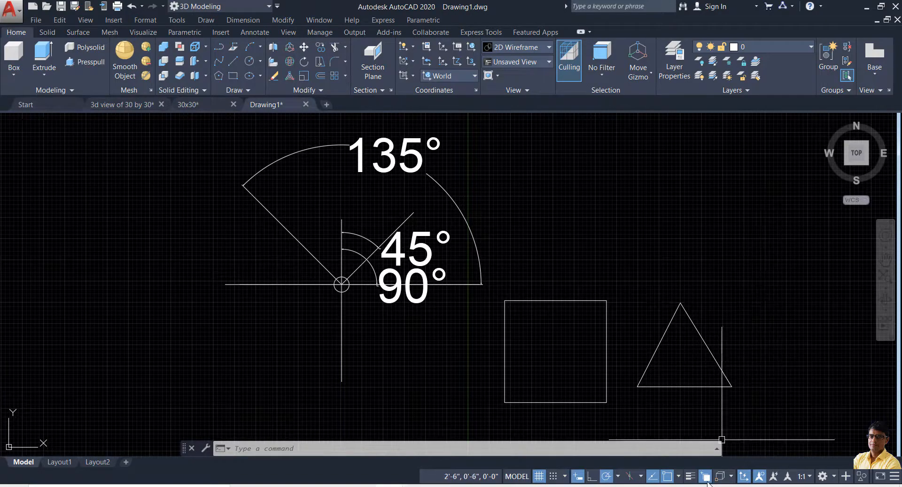
{"action": "scroll", "coordinate": [438, 211], "scroll_direction": "down", "scroll_amount": 2}
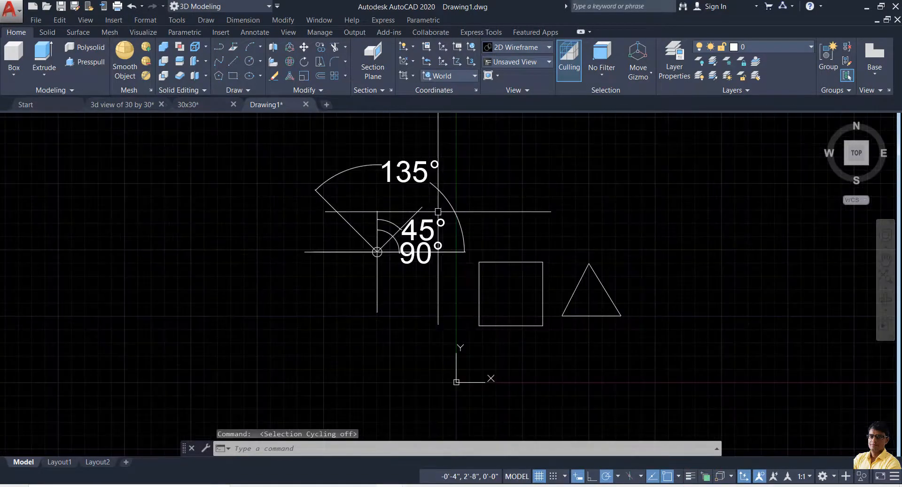
{"action": "key", "text": "Escape"}
{"action": "key", "text": "Escape"}
{"action": "key", "text": "Escape"}
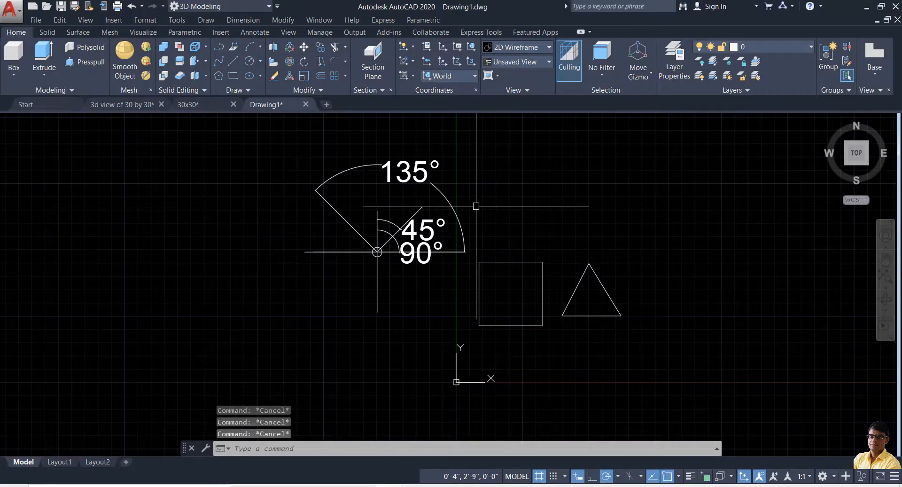
Erase the lines, circle, square, triangle and all angular dimensions, including the leftover outer arc dimension
{"action": "middle_click_drag", "start_coordinate": [475, 205], "coordinate": [560, 187]}
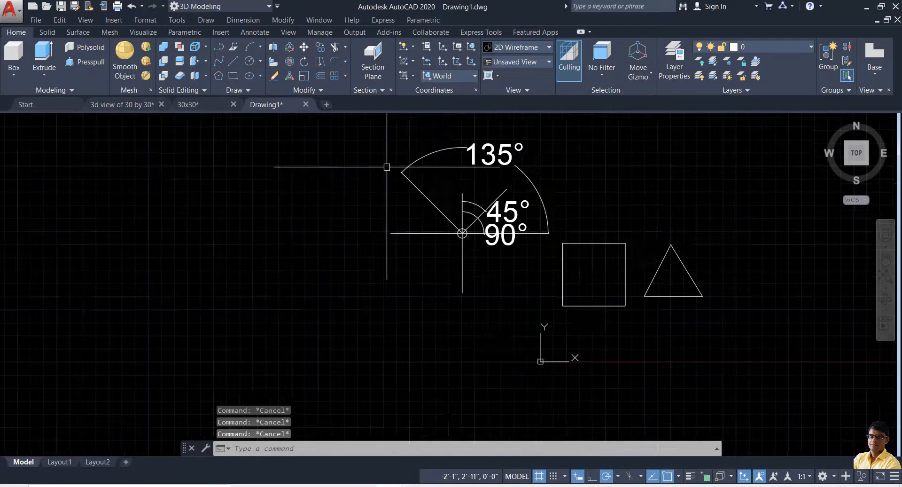
{"action": "left_click", "coordinate": [351, 146]}
{"action": "left_click", "coordinate": [758, 318]}
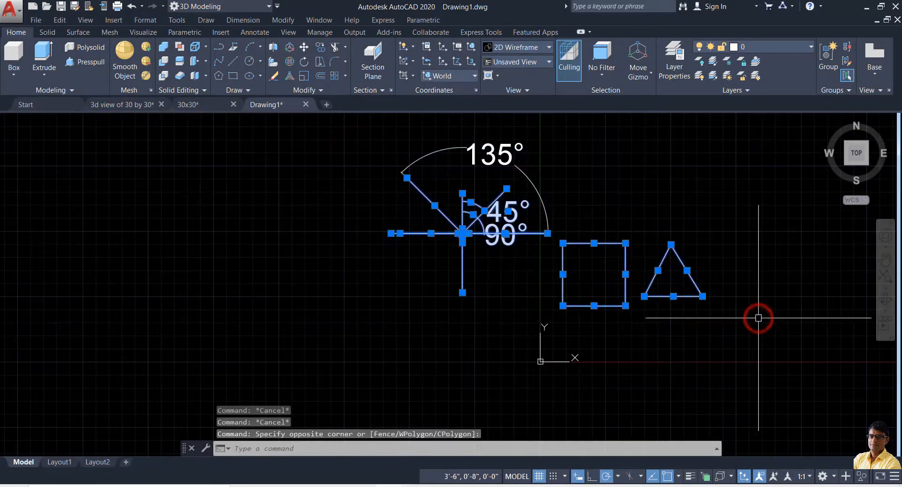
{"action": "type", "text": "e"}
{"action": "key", "text": "Return"}
{"action": "left_click", "coordinate": [571, 177]}
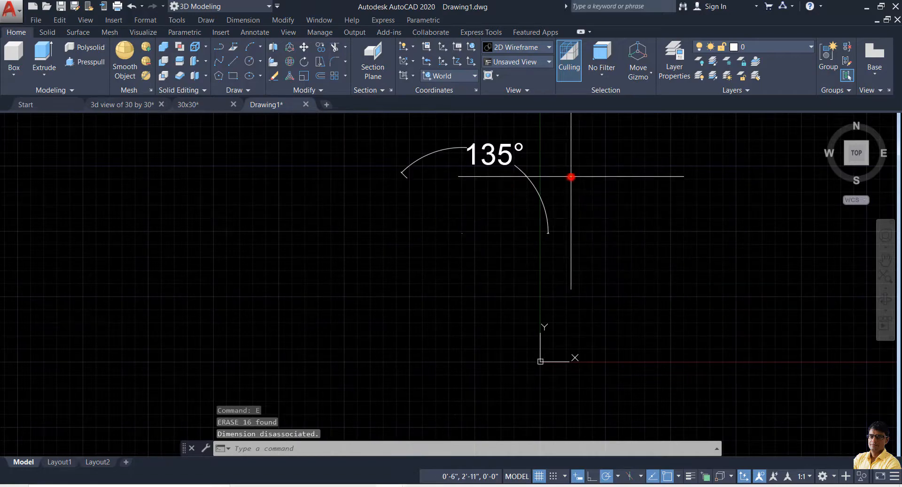
{"action": "left_click", "coordinate": [491, 225]}
{"action": "type", "text": "e"}
{"action": "key", "text": "Return"}
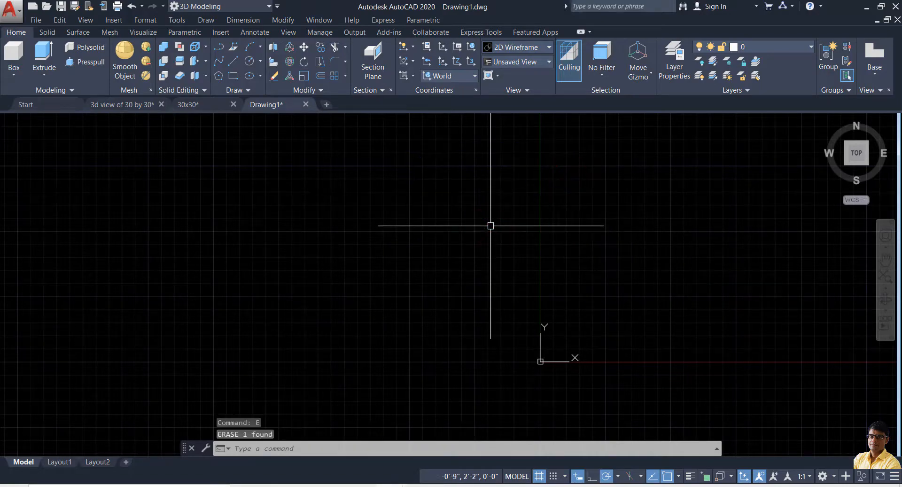
{"action": "scroll", "coordinate": [408, 225], "scroll_direction": "down", "scroll_amount": 3}
{"action": "scroll", "coordinate": [515, 216], "scroll_direction": "up", "scroll_amount": 5}
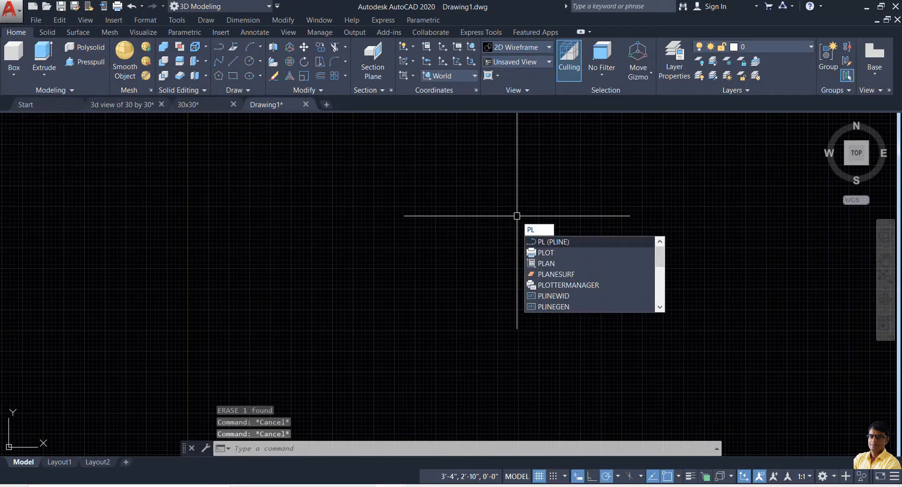
{"action": "key", "text": "Return"}
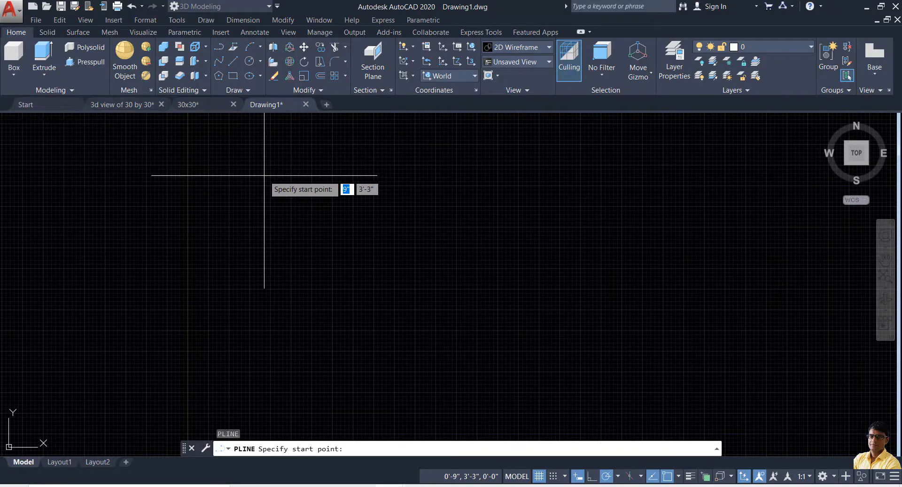
{"action": "key", "text": "Escape"}
{"action": "key", "text": "Escape"}
{"action": "key", "text": "Escape"}
Draw an open freehand chain of six connected segments with the Line command, starting horizontally and ending in a zigzag
{"action": "type", "text": "l"}
{"action": "key", "text": "Return"}
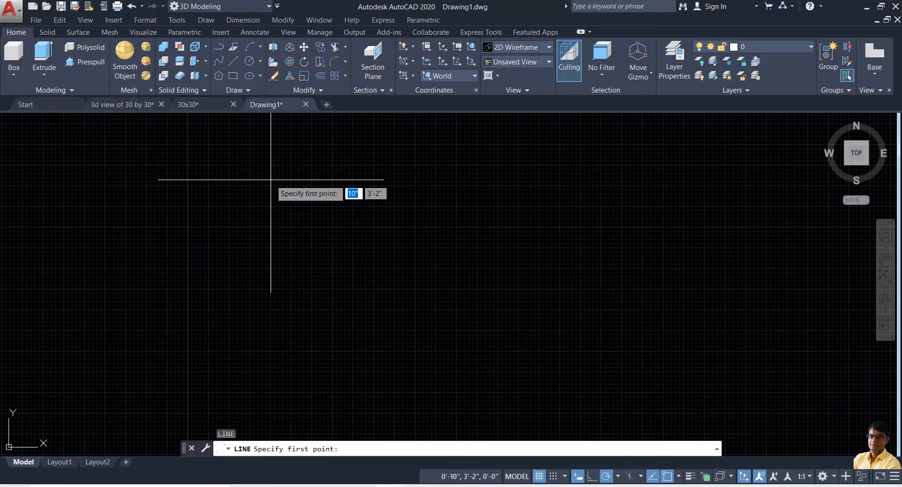
{"action": "left_click", "coordinate": [287, 186]}
{"action": "left_click", "coordinate": [427, 187]}
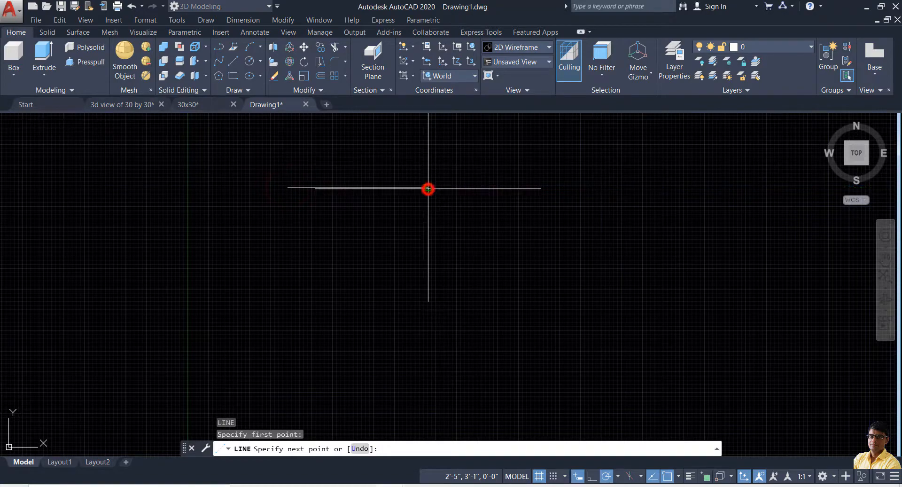
{"action": "left_click", "coordinate": [427, 257]}
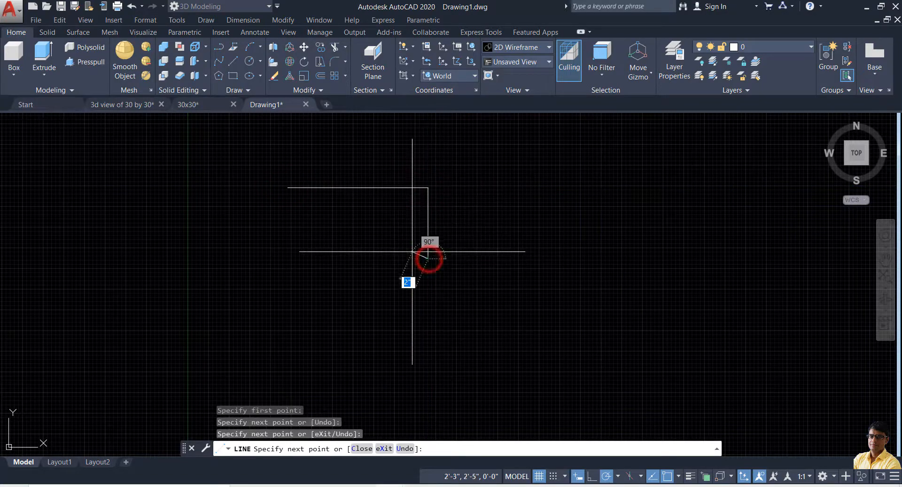
{"action": "left_click", "coordinate": [338, 258]}
{"action": "left_click", "coordinate": [366, 214]}
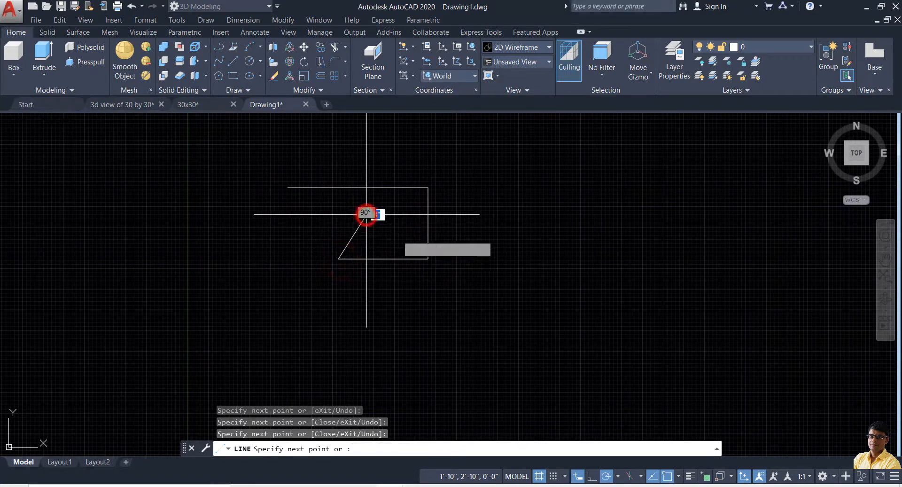
{"action": "left_click", "coordinate": [401, 237]}
{"action": "left_click", "coordinate": [371, 156]}
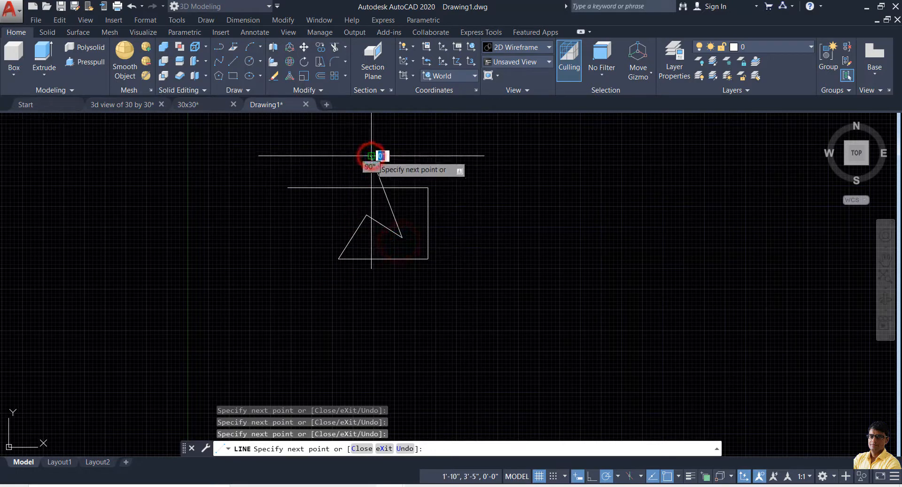
{"action": "key", "text": "Escape"}
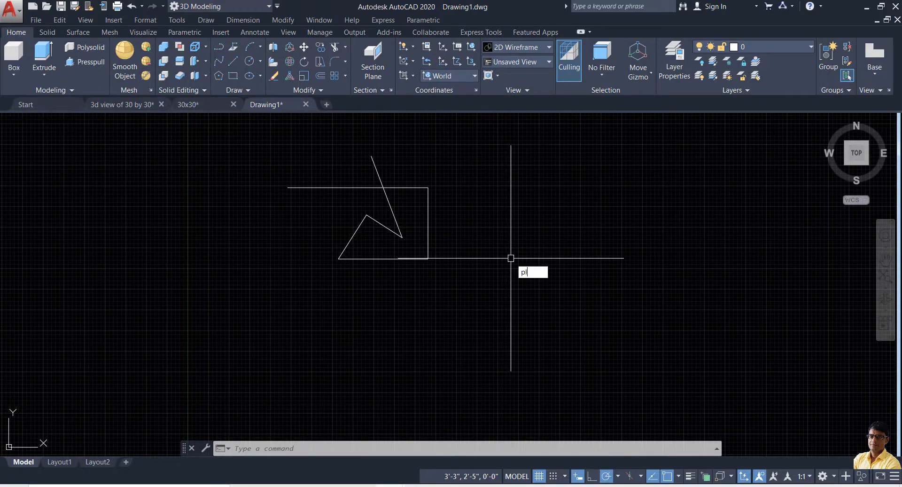
Draw an eleven-segment freehand polyline below and around the line chain, starting with a long horizontal segment and ending back at its start point
{"action": "key", "text": "Return"}
{"action": "left_click", "coordinate": [279, 327]}
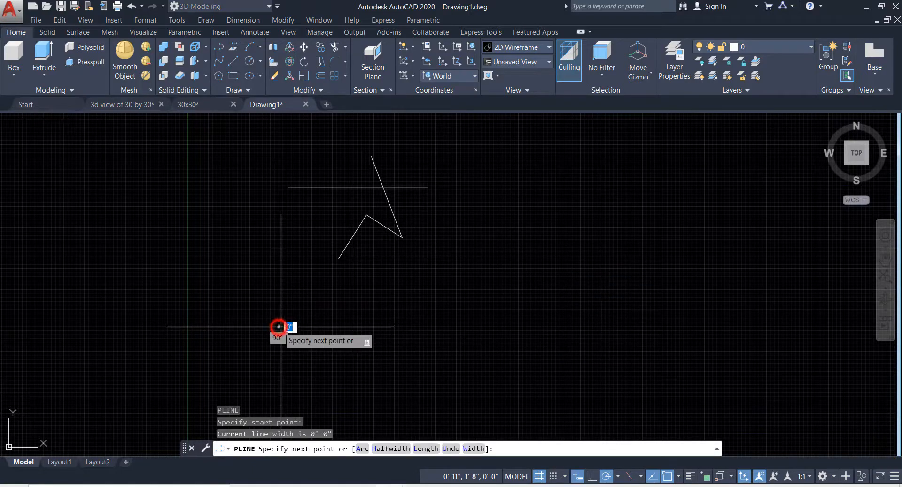
{"action": "left_click", "coordinate": [551, 326]}
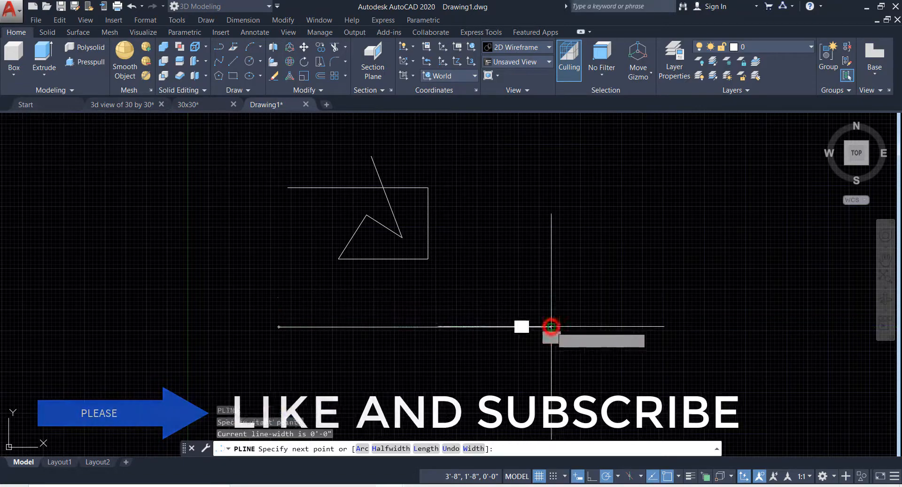
{"action": "left_click", "coordinate": [551, 146]}
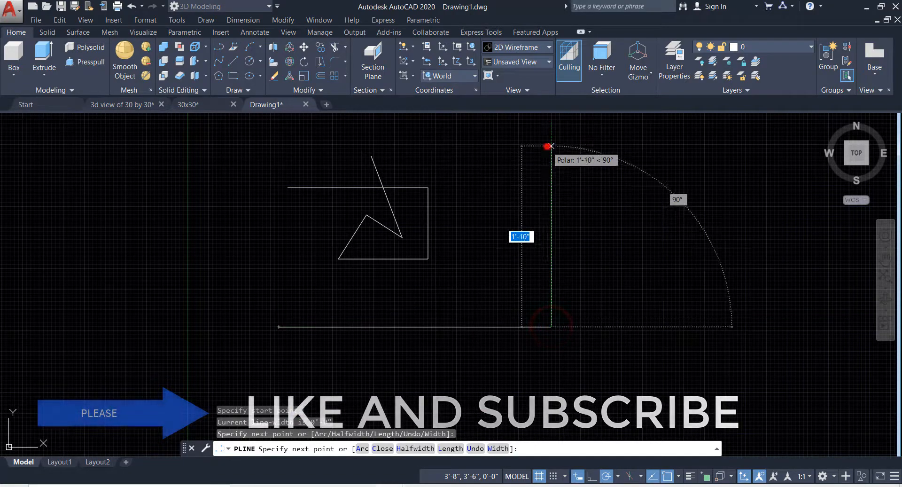
{"action": "left_click", "coordinate": [475, 146]}
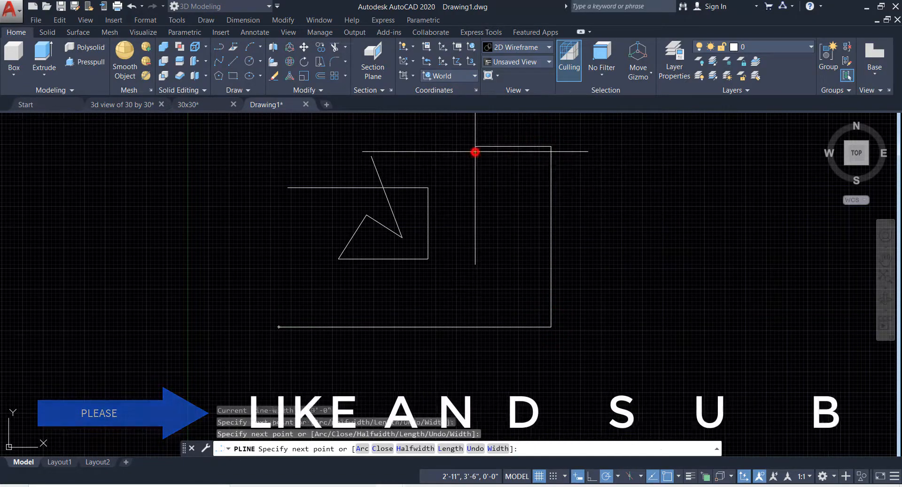
{"action": "left_click", "coordinate": [476, 242]}
{"action": "left_click", "coordinate": [510, 242]}
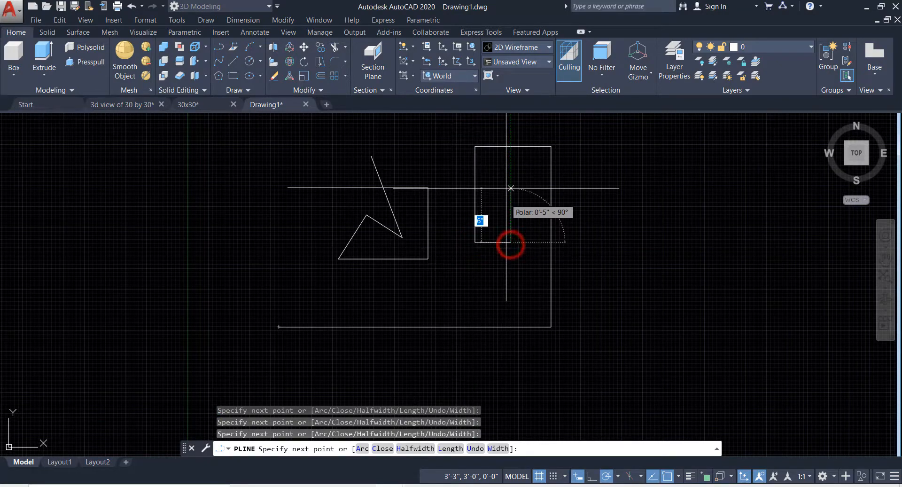
{"action": "left_click", "coordinate": [510, 185]}
{"action": "left_click", "coordinate": [604, 185]}
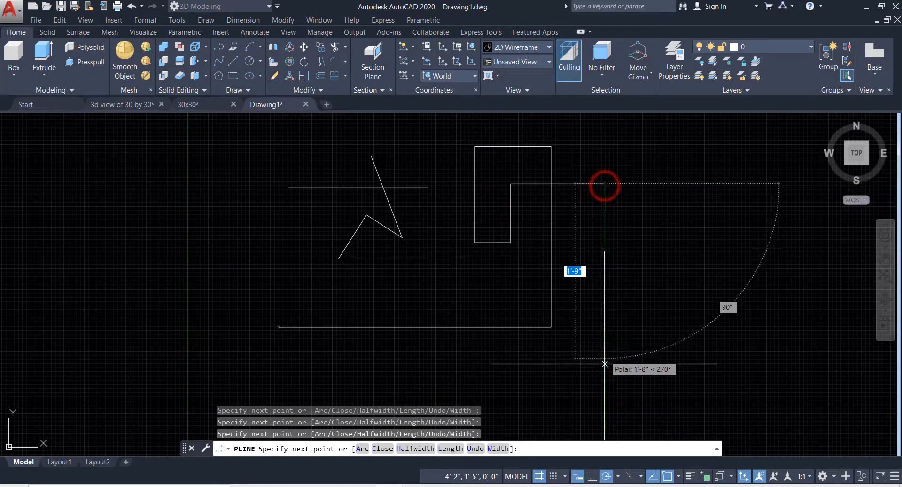
{"action": "left_click", "coordinate": [604, 364]}
{"action": "left_click", "coordinate": [578, 275]}
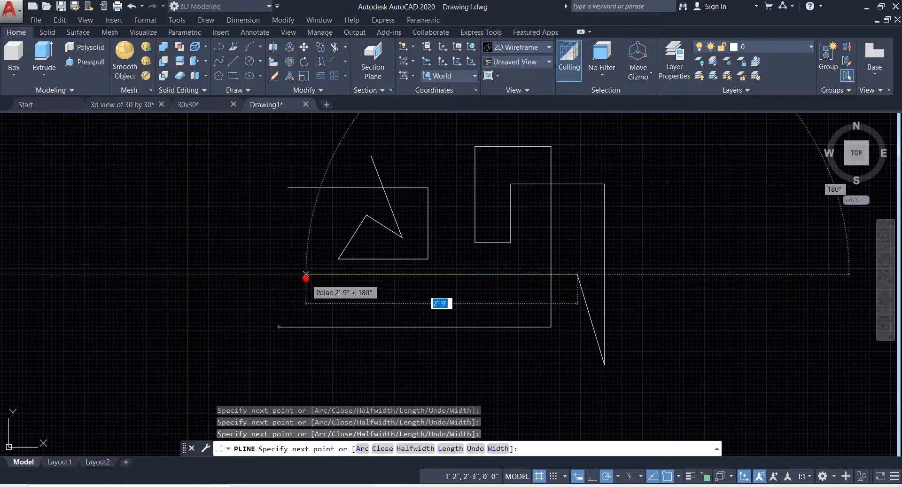
{"action": "left_click", "coordinate": [306, 274]}
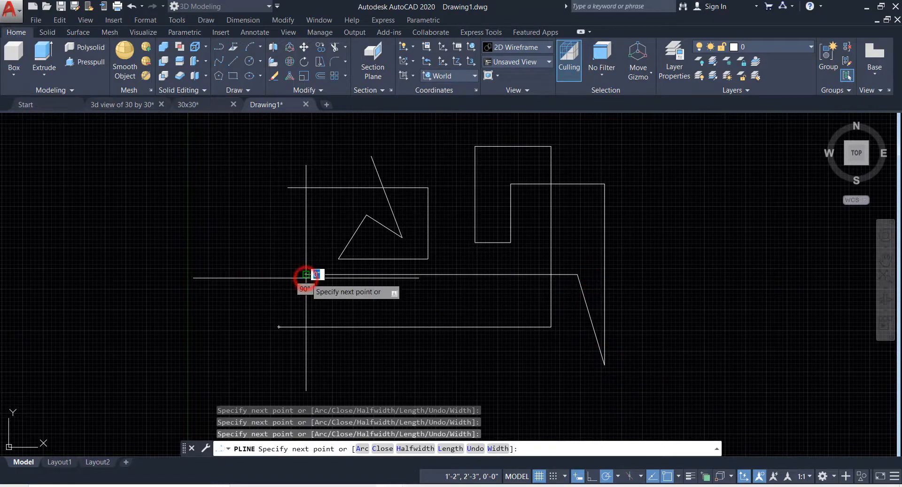
{"action": "left_click", "coordinate": [280, 324]}
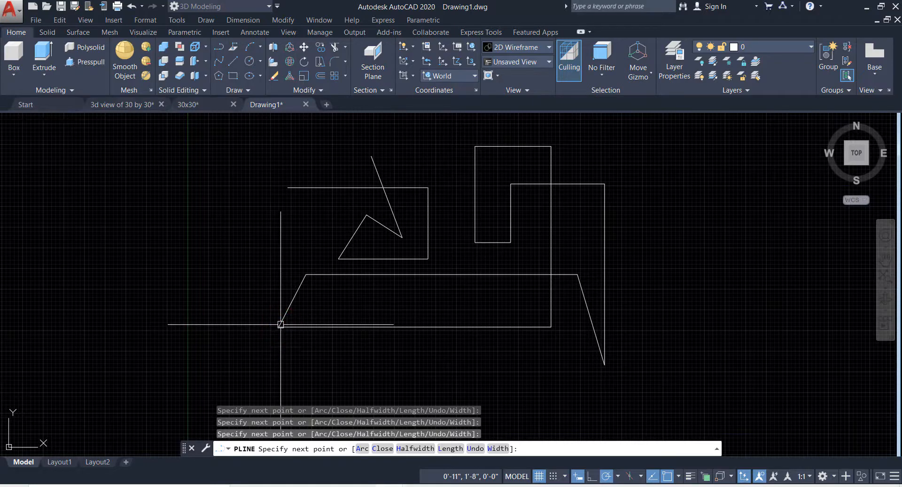
{"action": "key", "text": "Escape"}
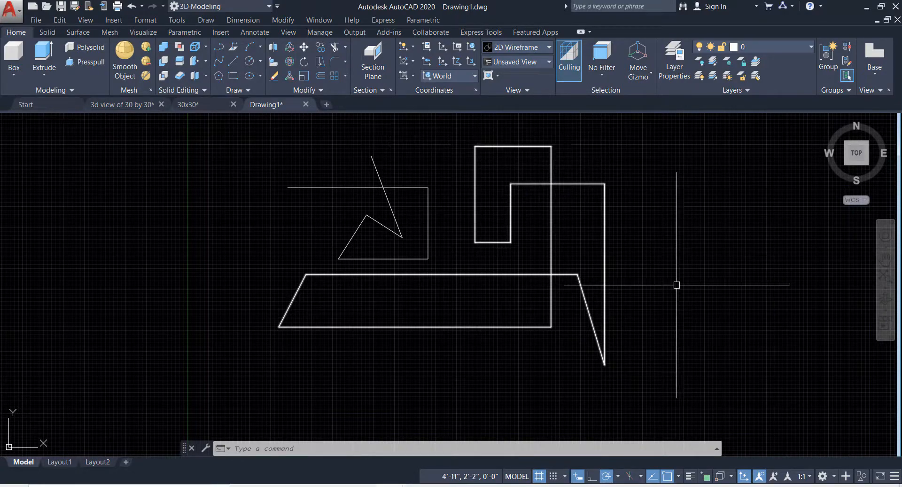
Select the polyline and the line chain's top horizontal segment in turn to compare how each is picked, clearing each selection
{"action": "left_click", "coordinate": [501, 327]}
{"action": "key", "text": "Escape"}
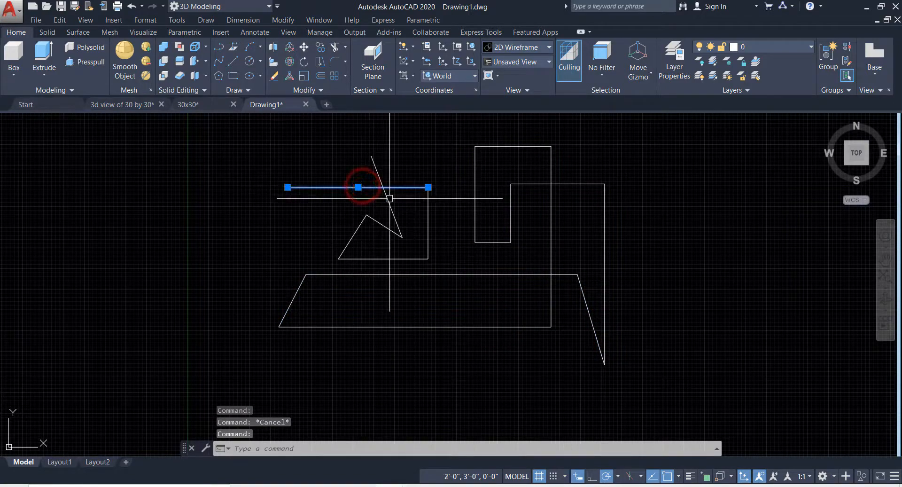
{"action": "key", "text": "Escape"}
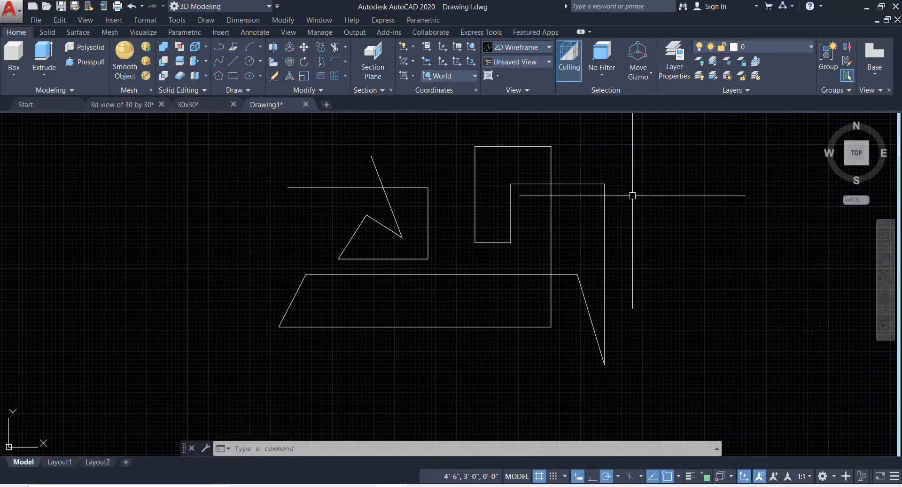
{"action": "key", "text": "Escape"}
{"action": "key", "text": "Escape"}
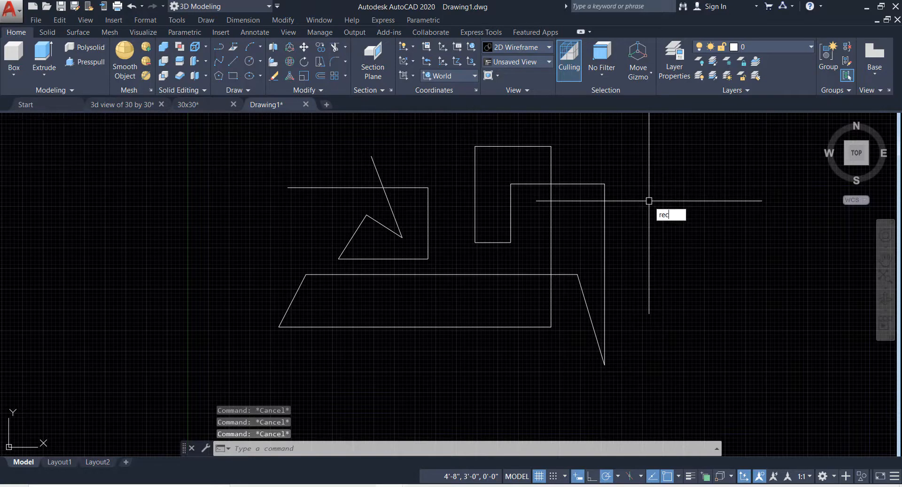
Draw a freehand, nearly square rectangle in the empty area on the far side of the line chain from the polyline
{"action": "type", "text": "rec"}
{"action": "key", "text": "Return"}
{"action": "left_click", "coordinate": [127, 162]}
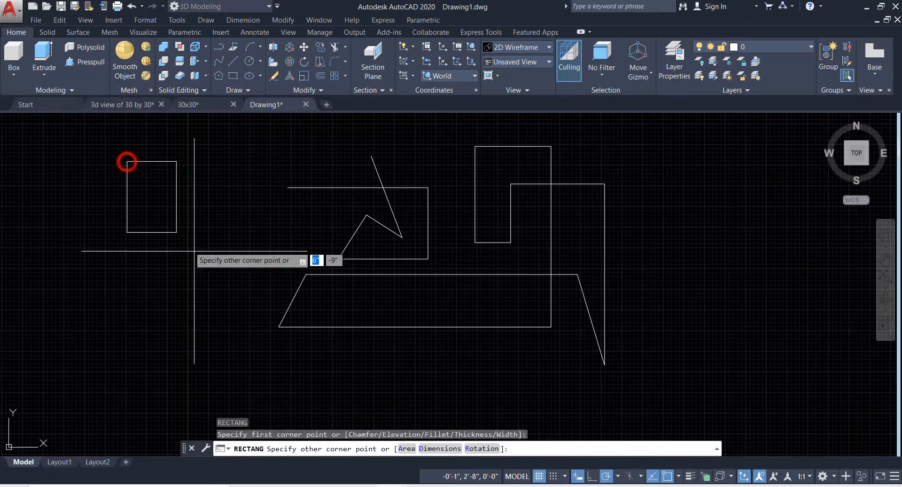
{"action": "left_click", "coordinate": [231, 272]}
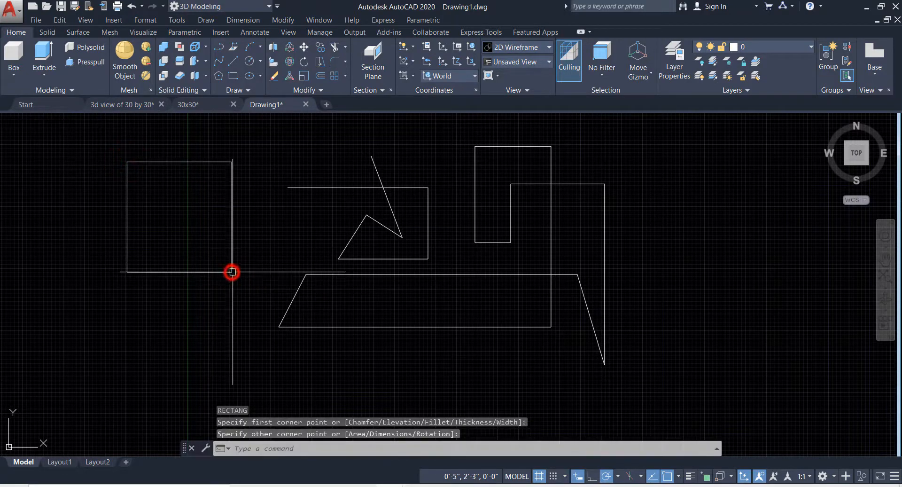
Select the new rectangle by one edge to check whether it is a single object, and clear the selection
{"action": "left_click", "coordinate": [228, 160]}
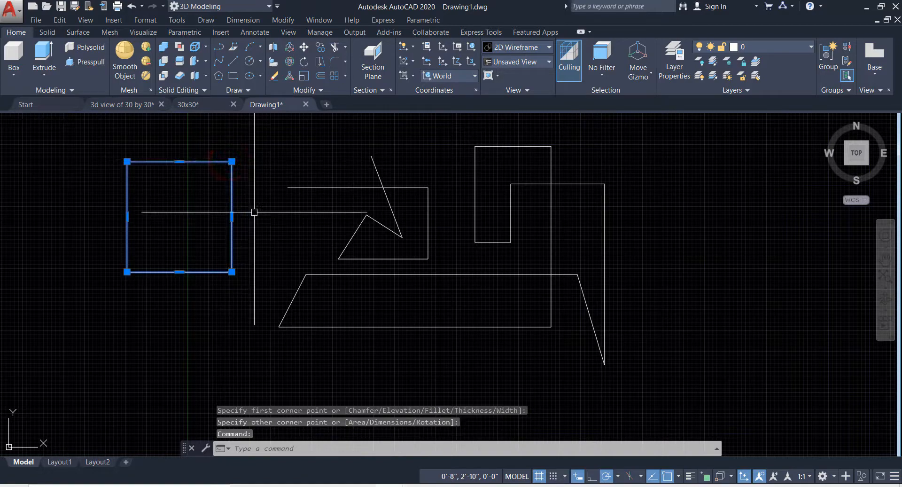
{"action": "key", "text": "Escape"}
{"action": "key", "text": "Escape"}
{"action": "key", "text": "Escape"}
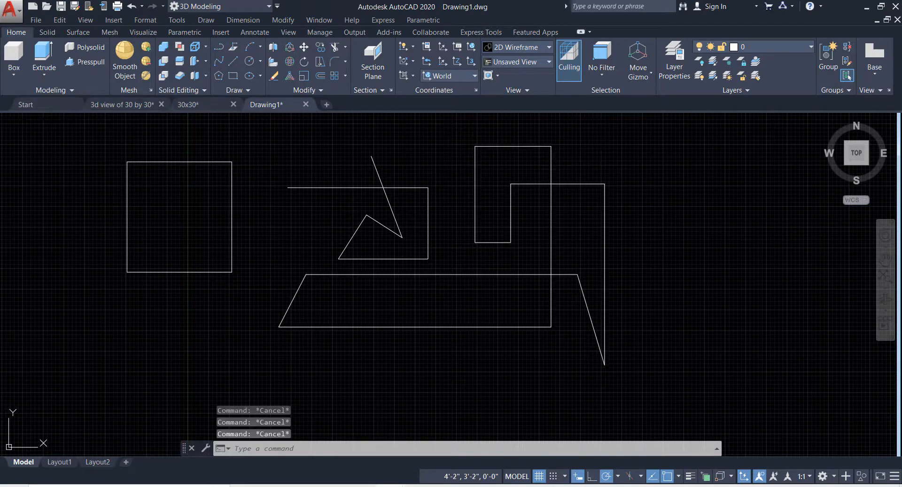
Start the Multiline command and set the multiline scale to 2
{"action": "middle_click_drag", "start_coordinate": [612, 264], "coordinate": [635, 241]}
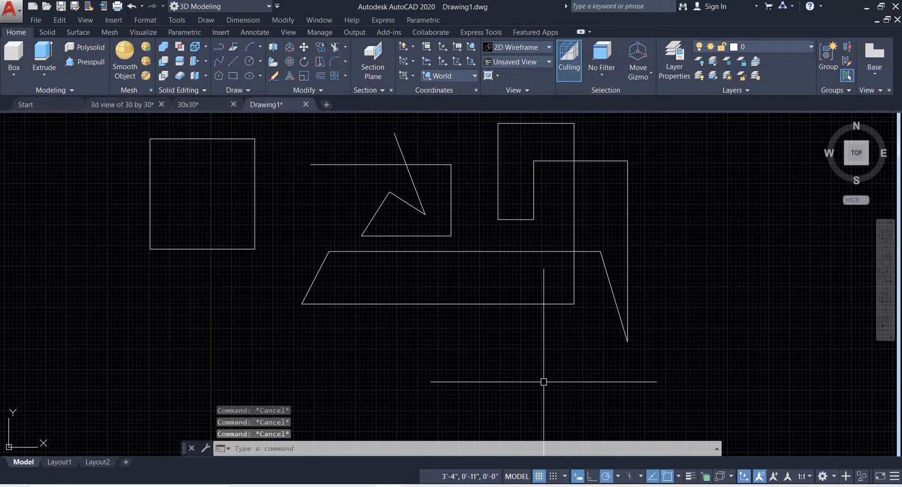
{"action": "type", "text": "l"}
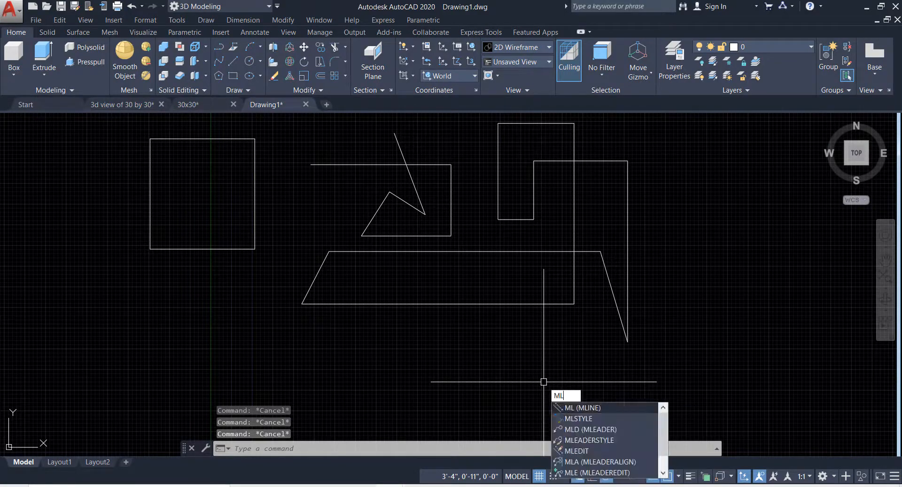
{"action": "key", "text": "Return"}
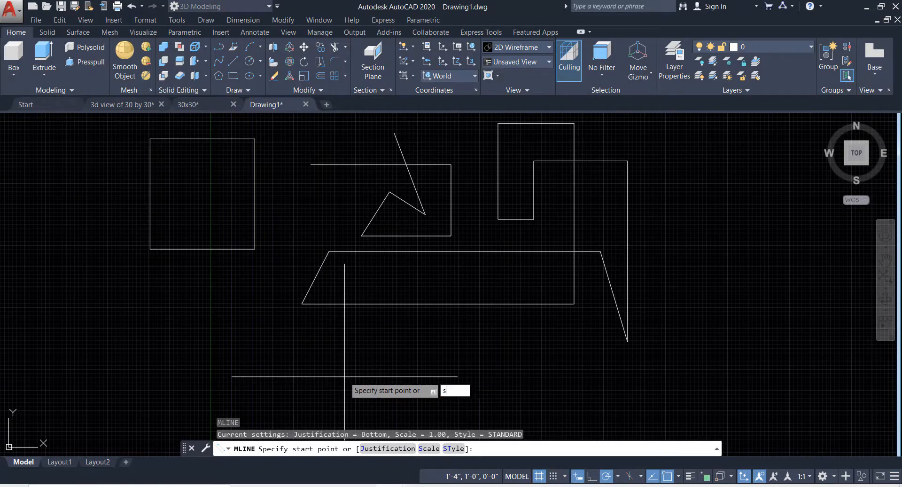
{"action": "key", "text": "Return"}
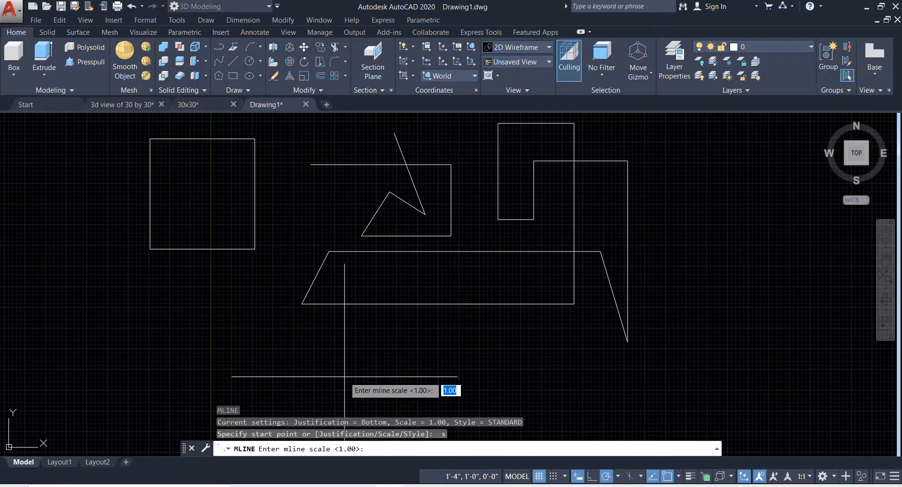
{"action": "key", "text": "Return"}
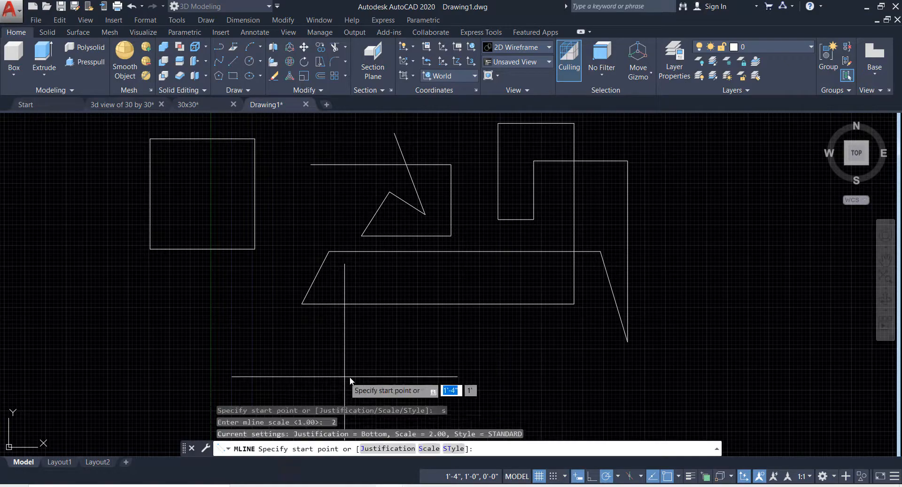
Draw a freehand multiline of ten connected segments in the empty area beyond the polyline, starting horizontally and ending with a long diagonal
{"action": "scroll", "coordinate": [341, 306], "scroll_direction": "down", "scroll_amount": 4}
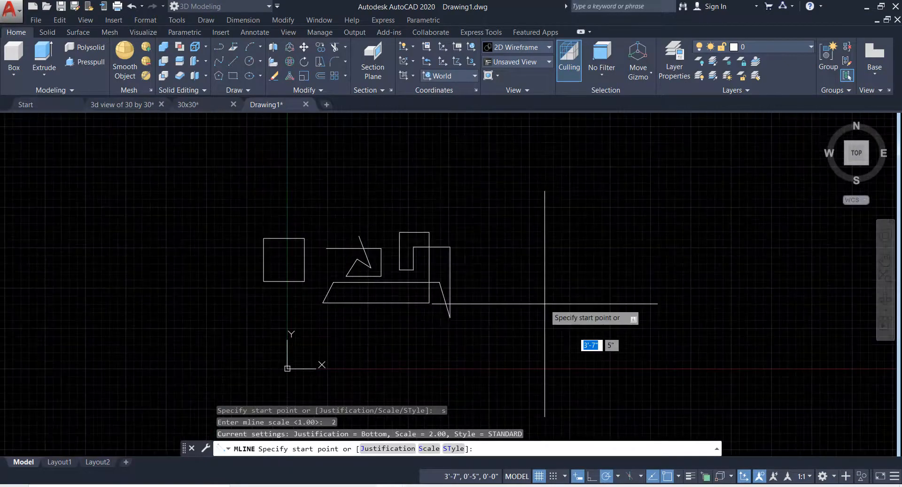
{"action": "left_click", "coordinate": [505, 196]}
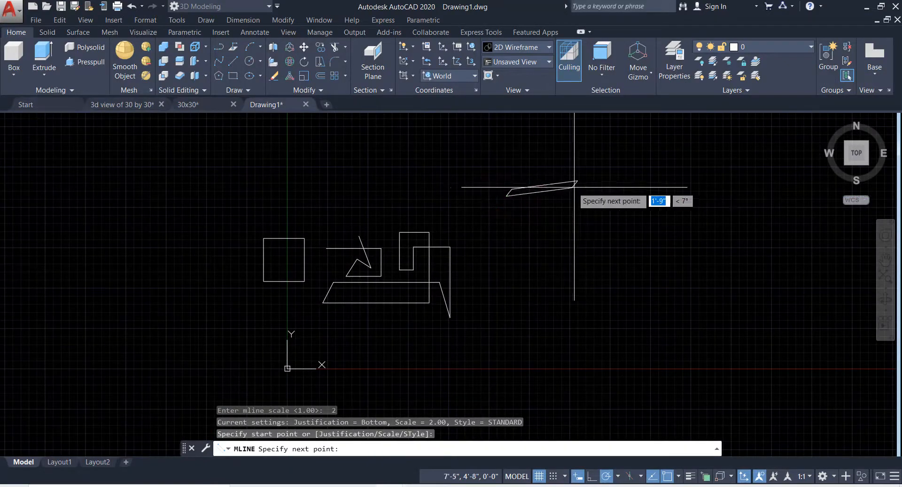
{"action": "left_click", "coordinate": [724, 195]}
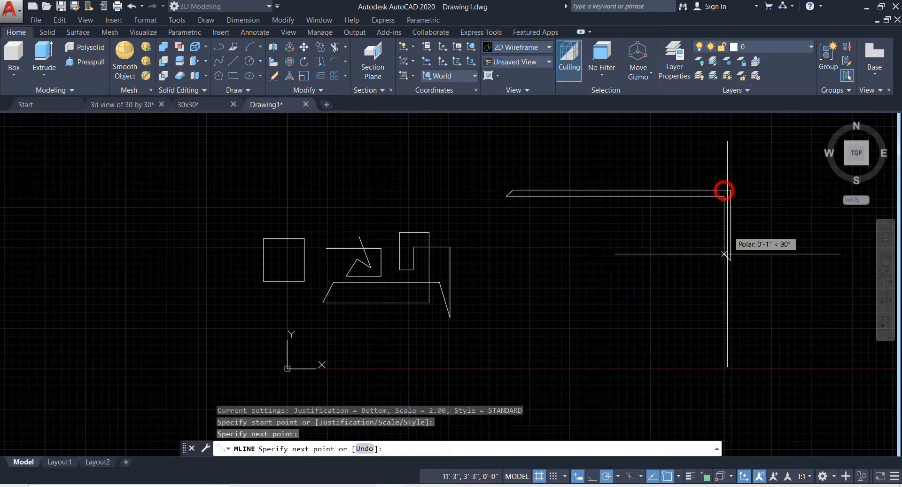
{"action": "left_click", "coordinate": [722, 332]}
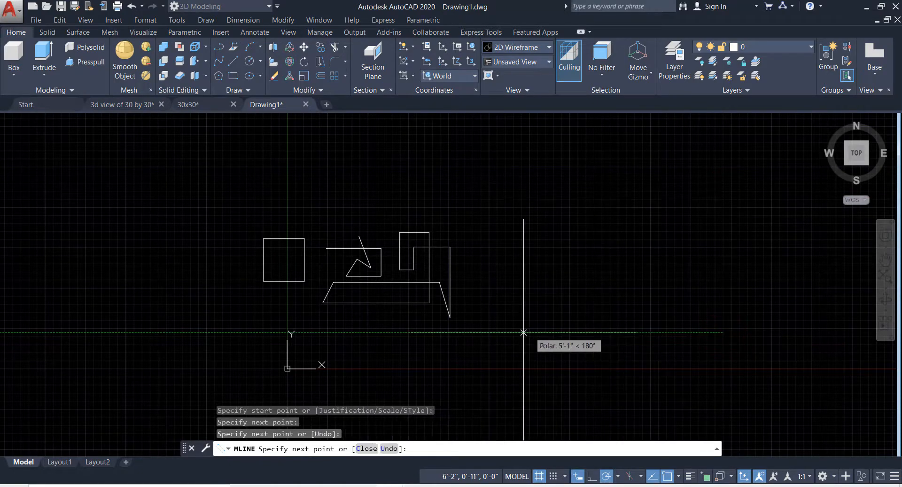
{"action": "left_click", "coordinate": [508, 332]}
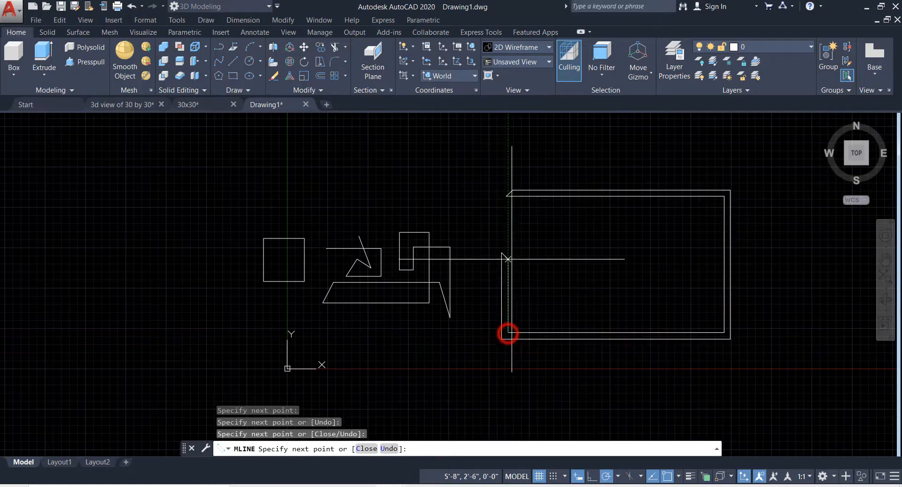
{"action": "left_click", "coordinate": [508, 229]}
{"action": "left_click", "coordinate": [631, 229]}
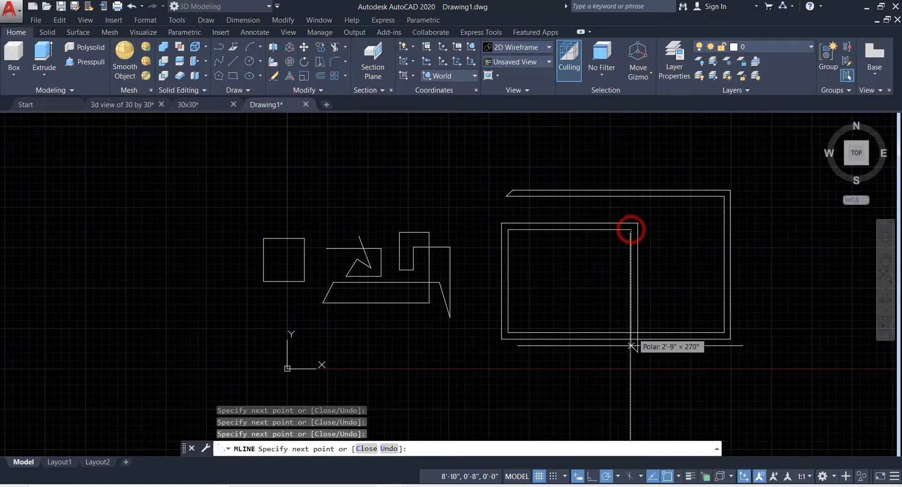
{"action": "left_click", "coordinate": [622, 391]}
{"action": "left_click", "coordinate": [681, 261]}
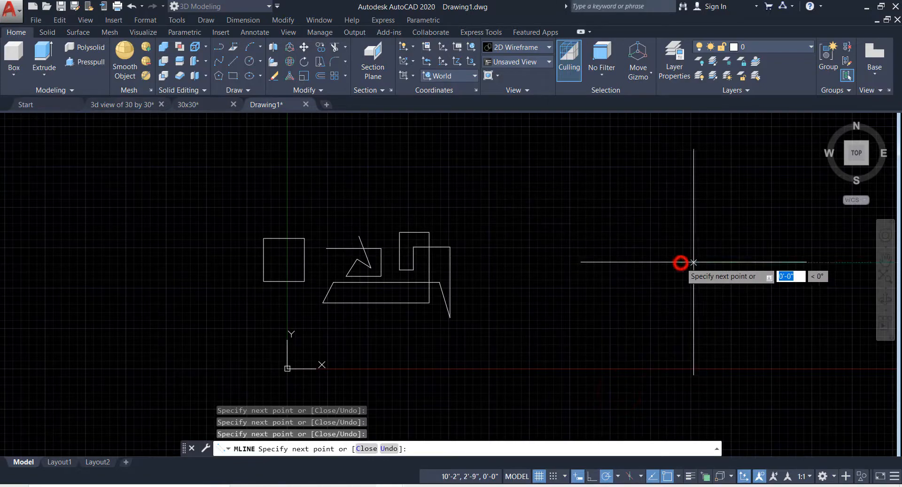
{"action": "left_click", "coordinate": [769, 258]}
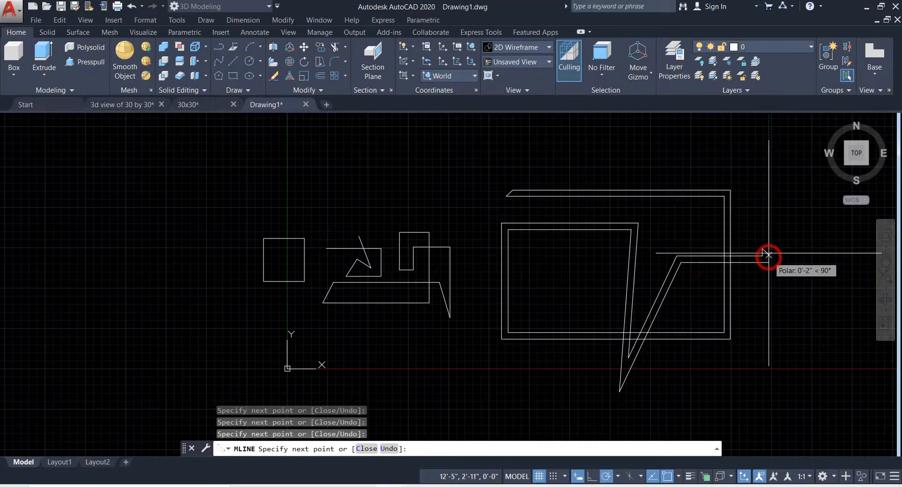
{"action": "left_click", "coordinate": [776, 150]}
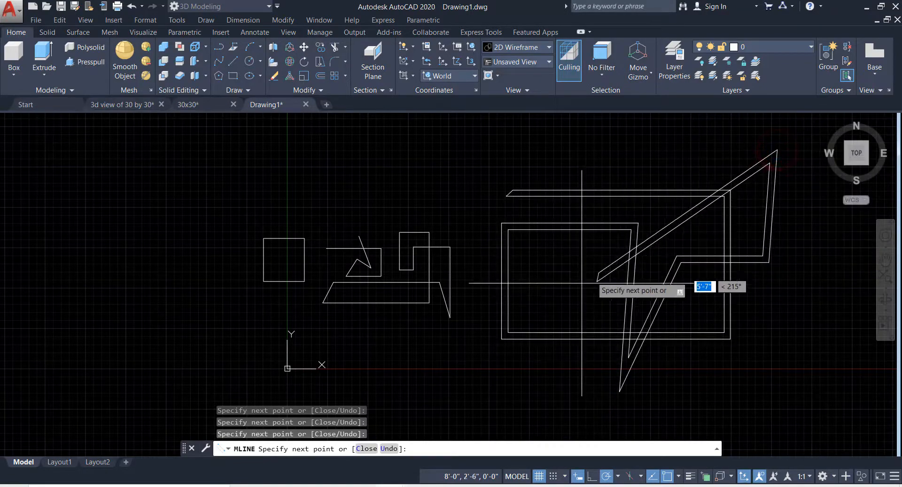
{"action": "left_click", "coordinate": [551, 297]}
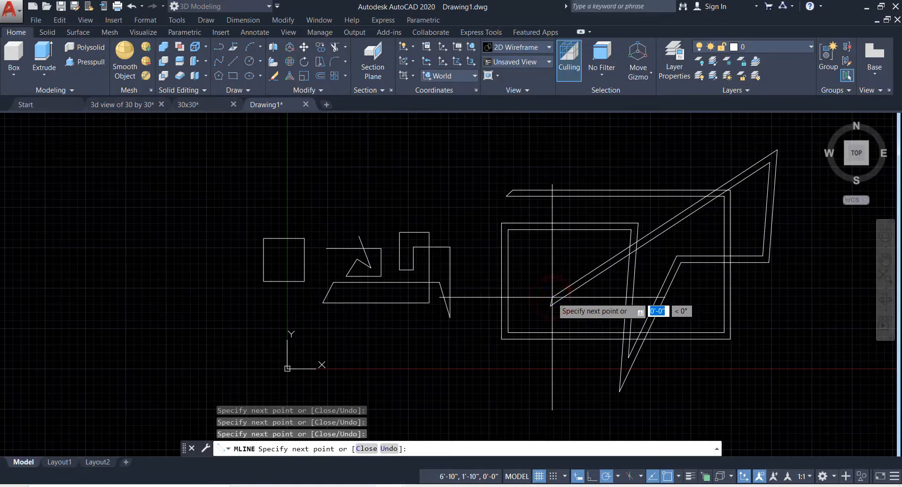
{"action": "key", "text": "Escape"}
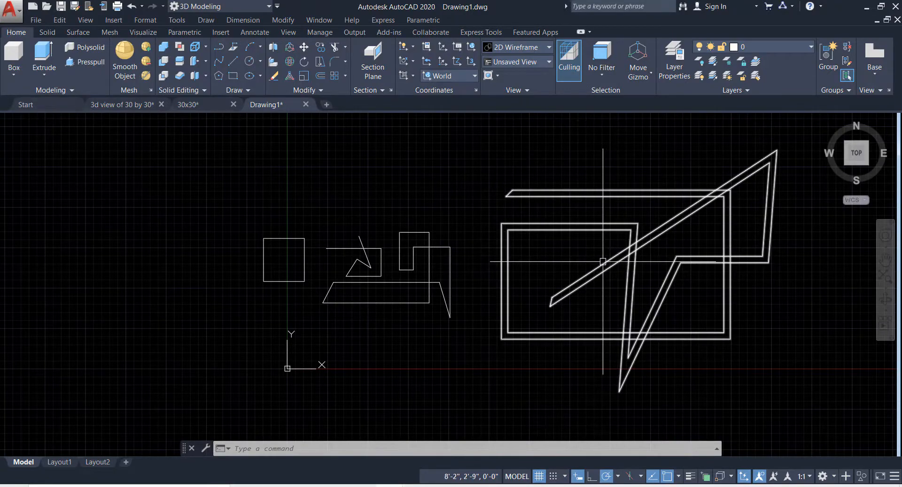
{"action": "mouse_move", "coordinate": [602, 261]}
{"action": "key", "text": "Escape"}
{"action": "key", "text": "Escape"}
{"action": "key", "text": "Escape"}
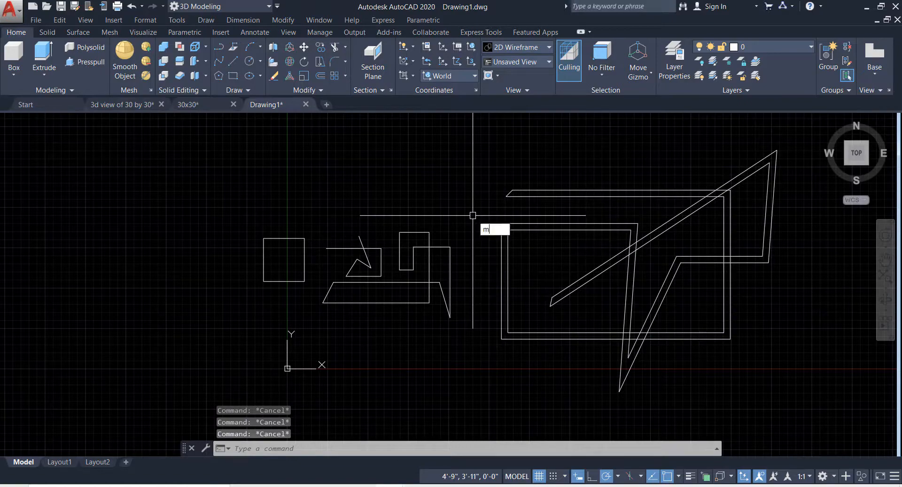
{"action": "key", "text": "Return"}
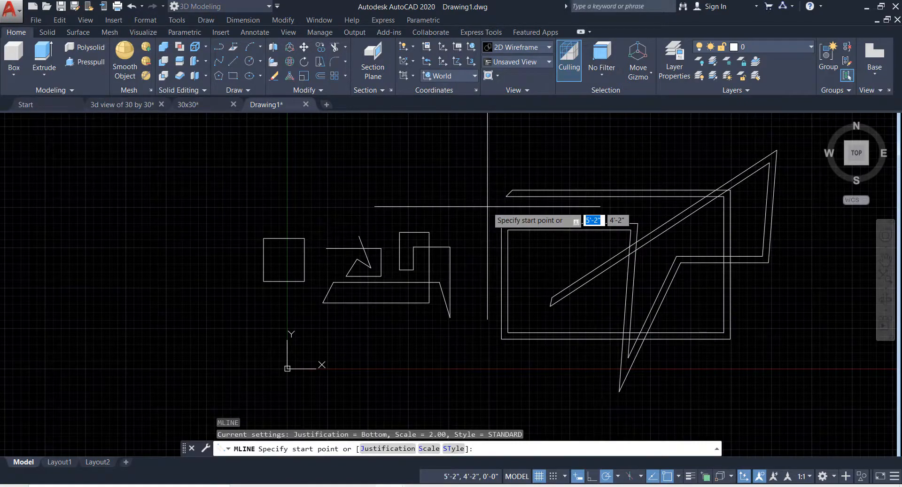
{"action": "middle_click_drag", "start_coordinate": [487, 206], "coordinate": [417, 280]}
{"action": "key", "text": "Escape"}
Open the multiline style manager and compare the previews of the STANDARD and S styles
{"action": "type", "text": "ml"}
{"action": "left_click", "coordinate": [208, 213]}
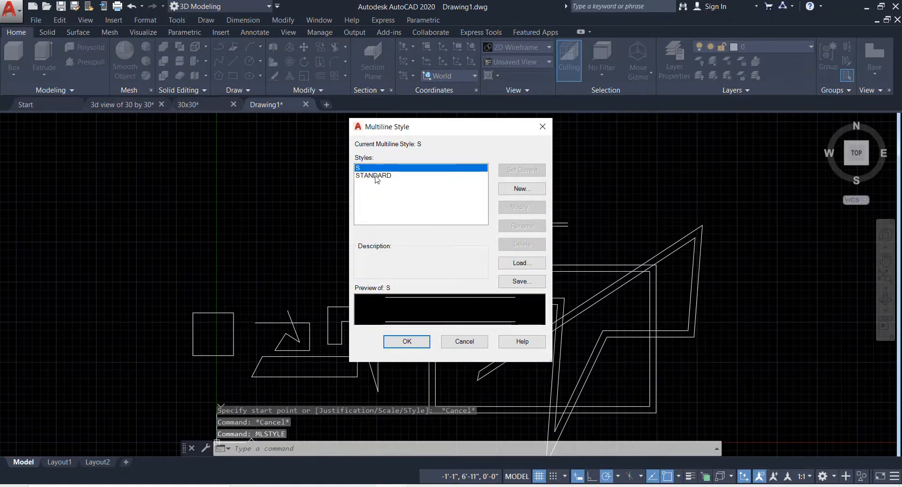
{"action": "left_click", "coordinate": [375, 177]}
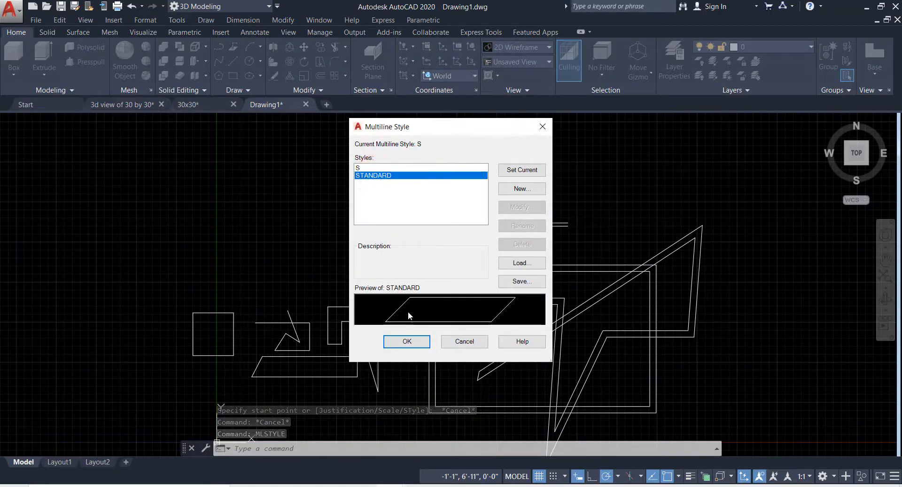
{"action": "left_click", "coordinate": [360, 168]}
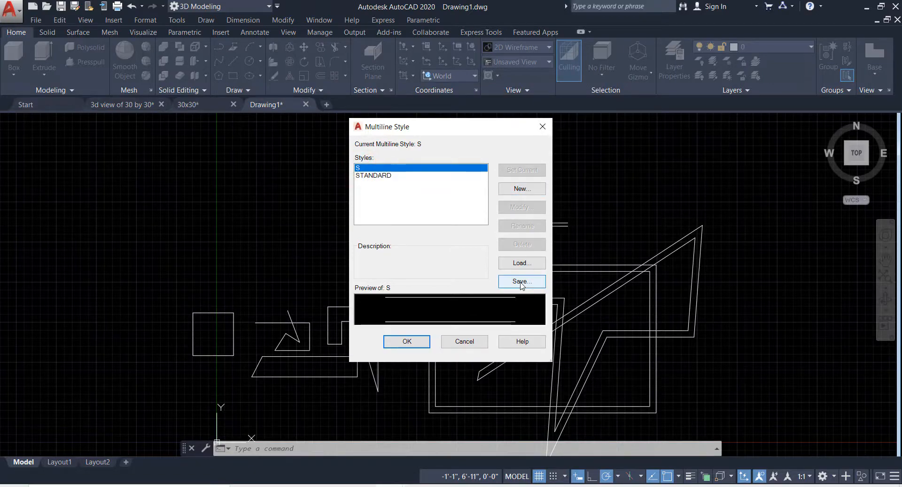
Save the S multiline style to a file named acad02 in the Support folder and accept the style settings
{"action": "left_click", "coordinate": [520, 281]}
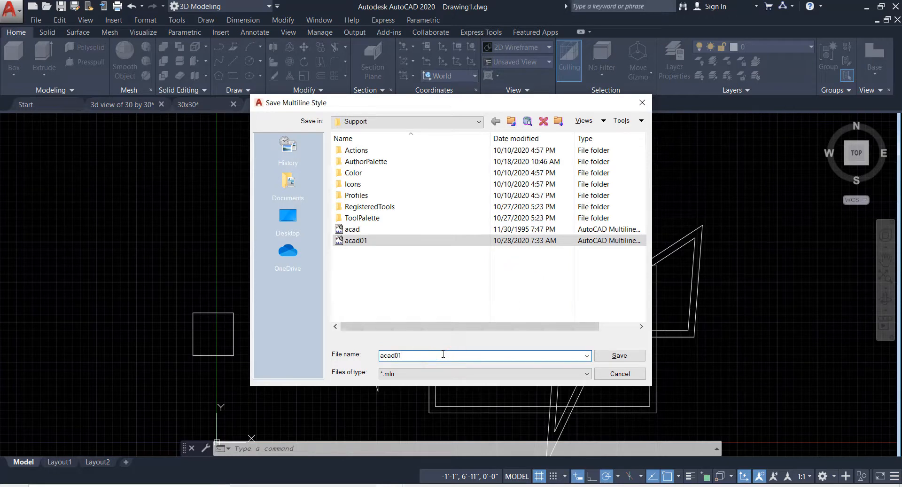
{"action": "key", "text": "BackSpace"}
{"action": "type", "text": "2"}
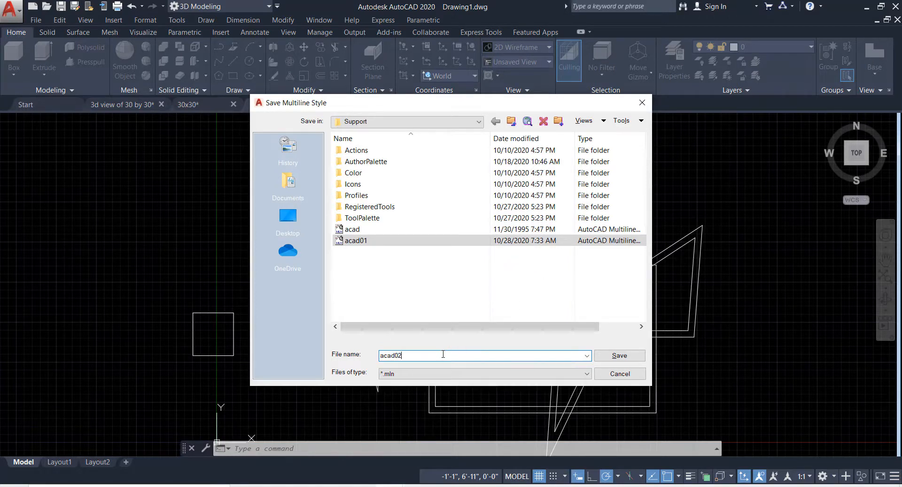
{"action": "left_click", "coordinate": [620, 355]}
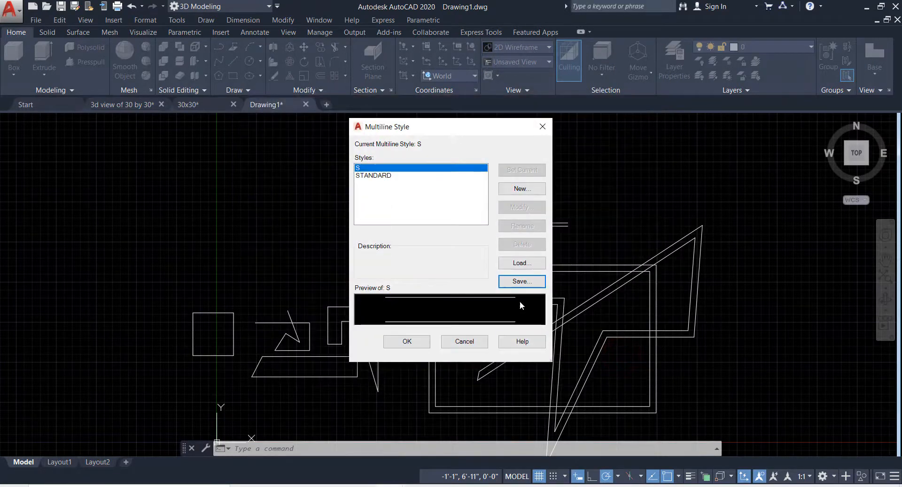
{"action": "left_click", "coordinate": [408, 342]}
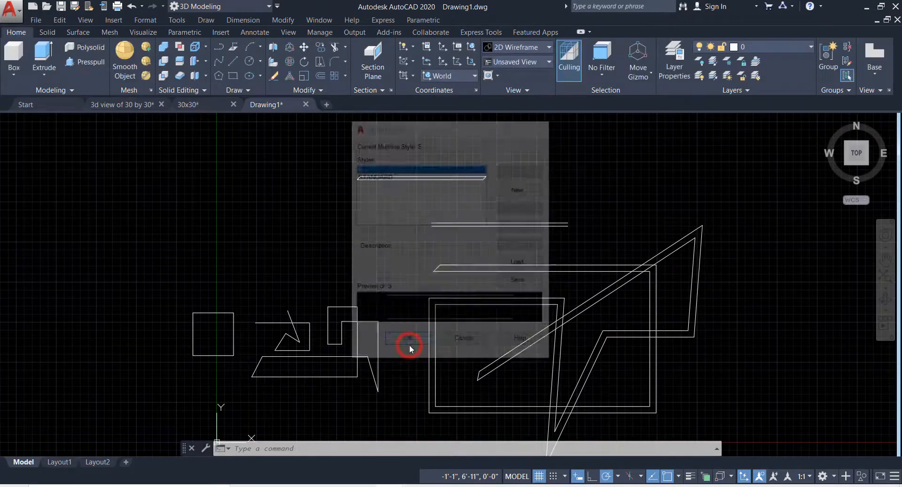
Draw a single horizontal multiline in style S above the shapes, starting on the Y axis and about 10 ft 5 in long
{"action": "type", "text": "ml"}
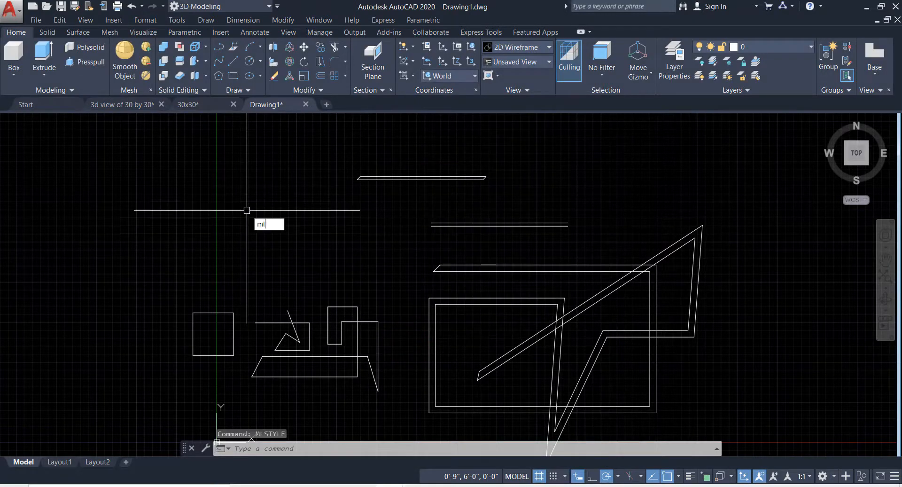
{"action": "type", "text": "ine"}
{"action": "key", "text": "Return"}
{"action": "left_click", "coordinate": [217, 190]}
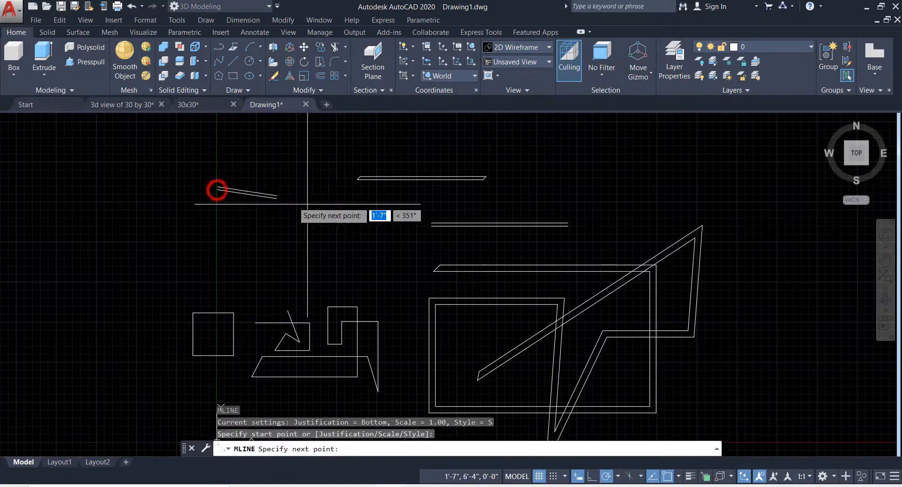
{"action": "left_click", "coordinate": [615, 189]}
{"action": "key", "text": "Escape"}
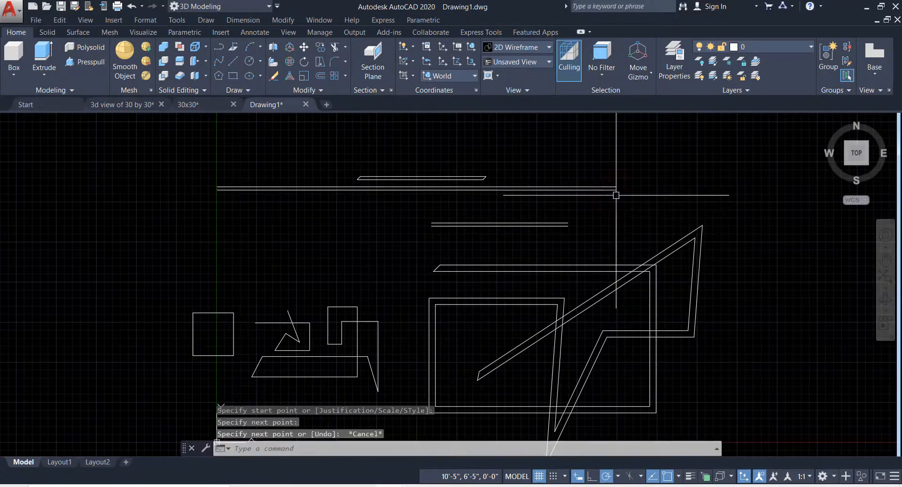
{"action": "middle_click_drag", "start_coordinate": [508, 161], "coordinate": [514, 138]}
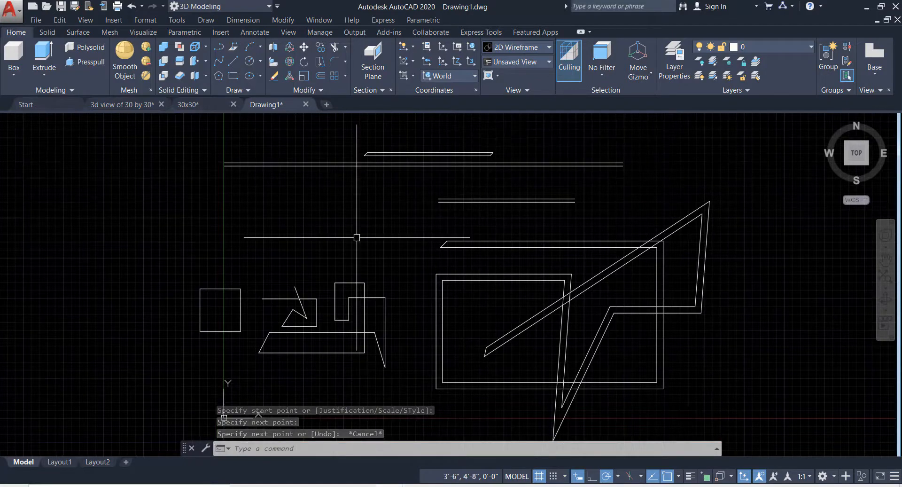